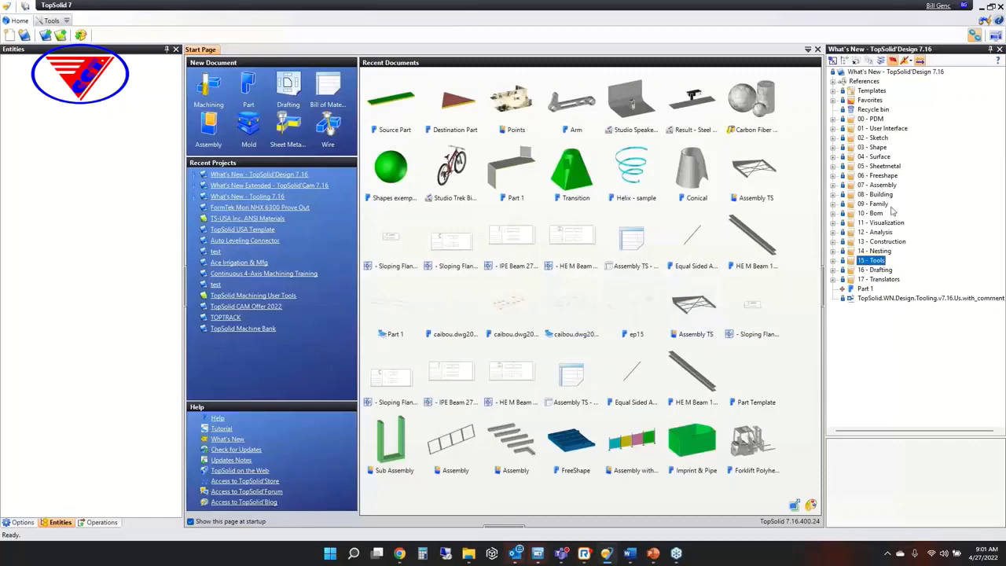
- Open the Part model stored in 11 - Visualization, 01 - Standard cameras on frame
{"action": "left_click", "coordinate": [834, 224]}
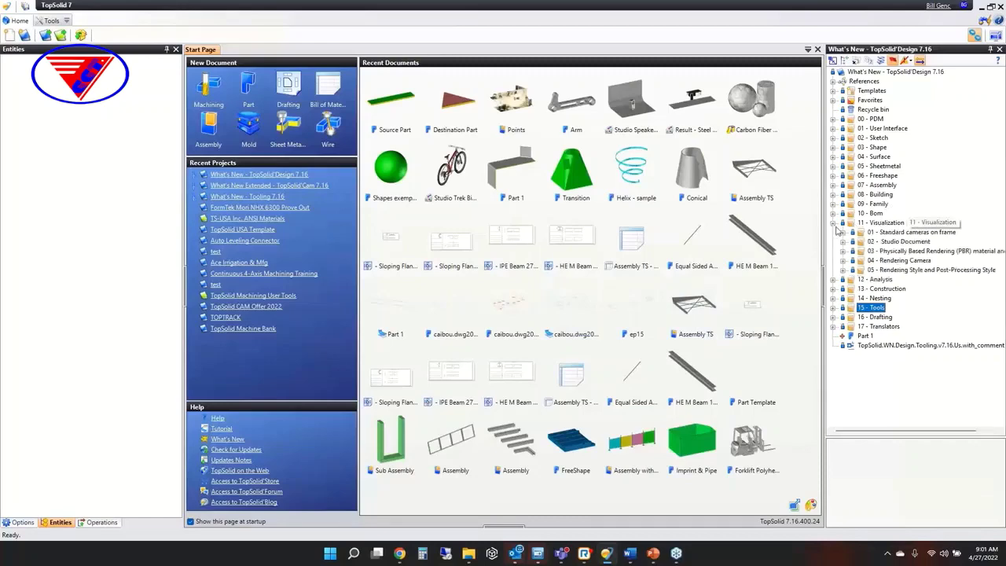
{"action": "left_click", "coordinate": [844, 233]}
{"action": "double_click", "coordinate": [883, 241]}
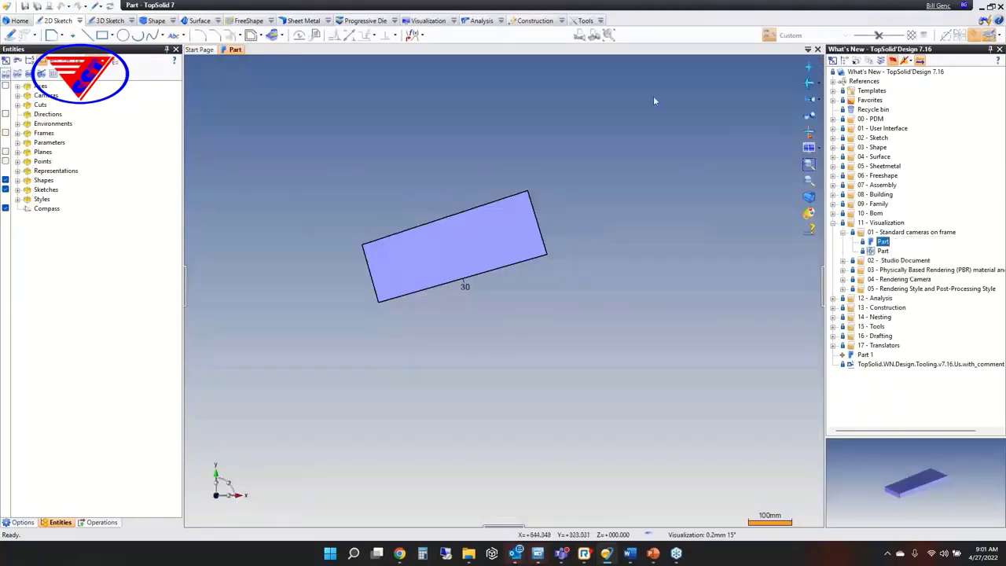
- View the plate through the standard bottom, left and top cameras to examine its orientation
{"action": "left_click", "coordinate": [813, 105]}
{"action": "left_click", "coordinate": [813, 104]}
{"action": "left_click", "coordinate": [857, 117]}
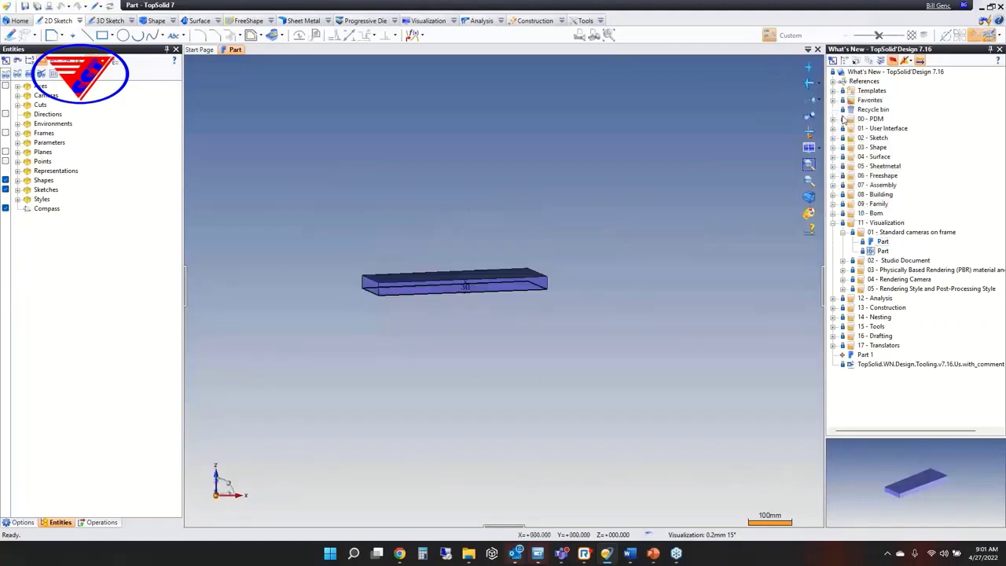
{"action": "left_click", "coordinate": [813, 105]}
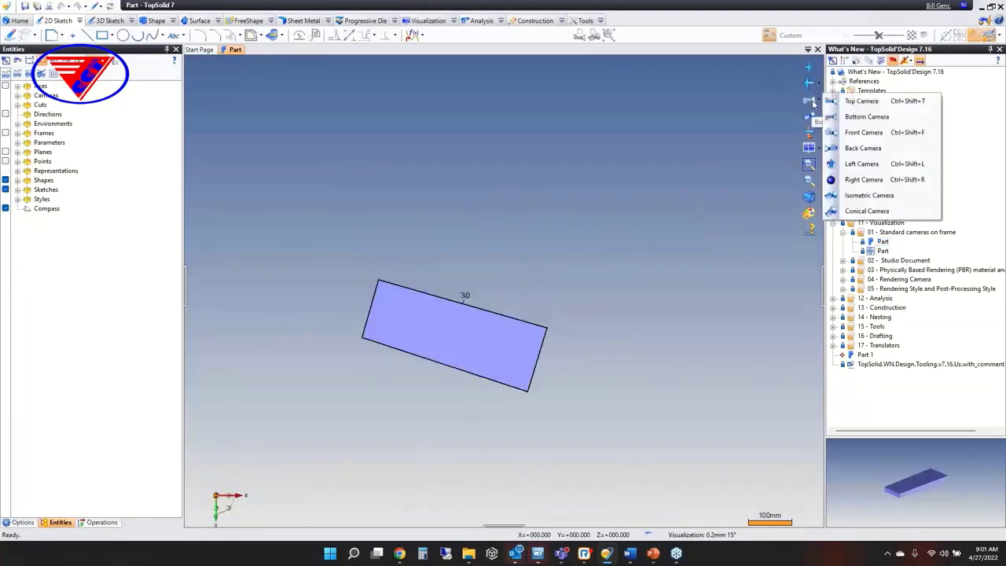
{"action": "left_click", "coordinate": [862, 164]}
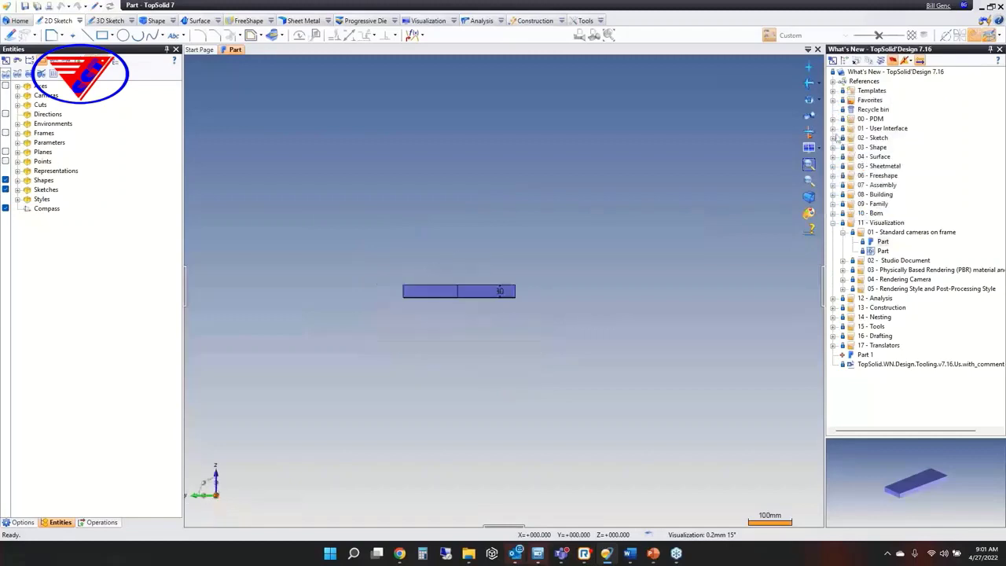
{"action": "left_click", "coordinate": [813, 105]}
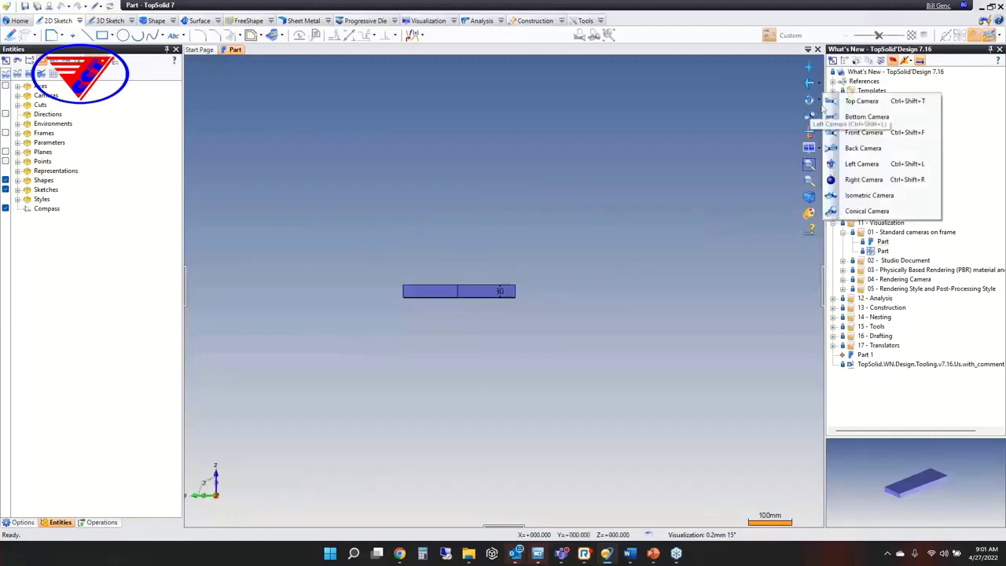
{"action": "left_click", "coordinate": [857, 102]}
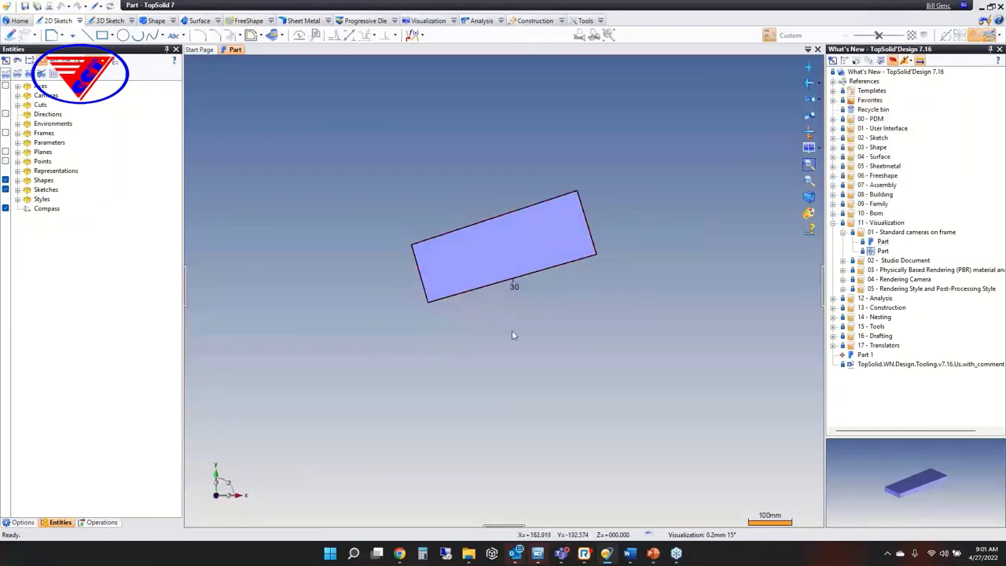
- Create a Frame on Plane on the plate's top face, with its origin at the front-left corner and X along the front long edge
{"action": "left_click", "coordinate": [523, 21]}
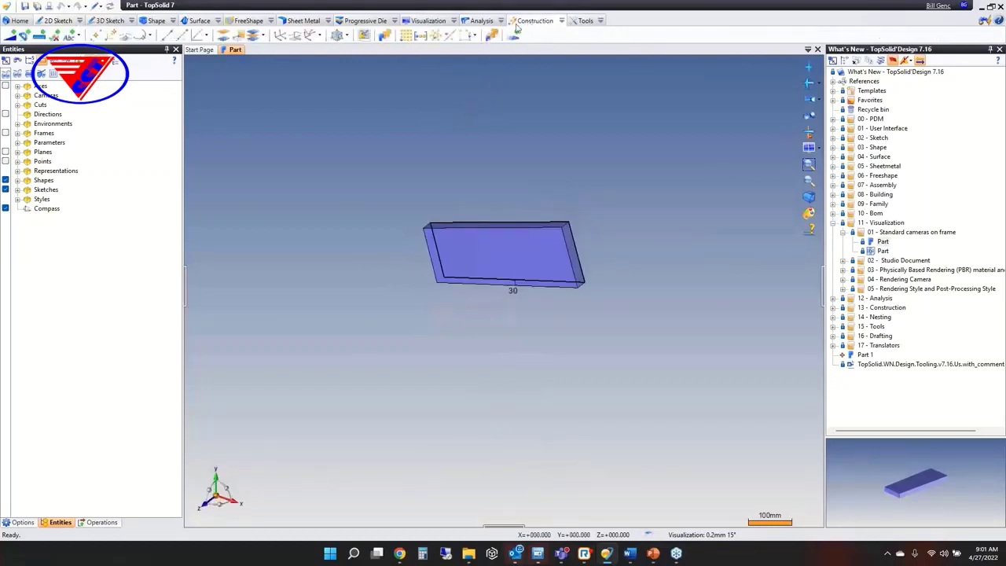
{"action": "left_click", "coordinate": [312, 34]}
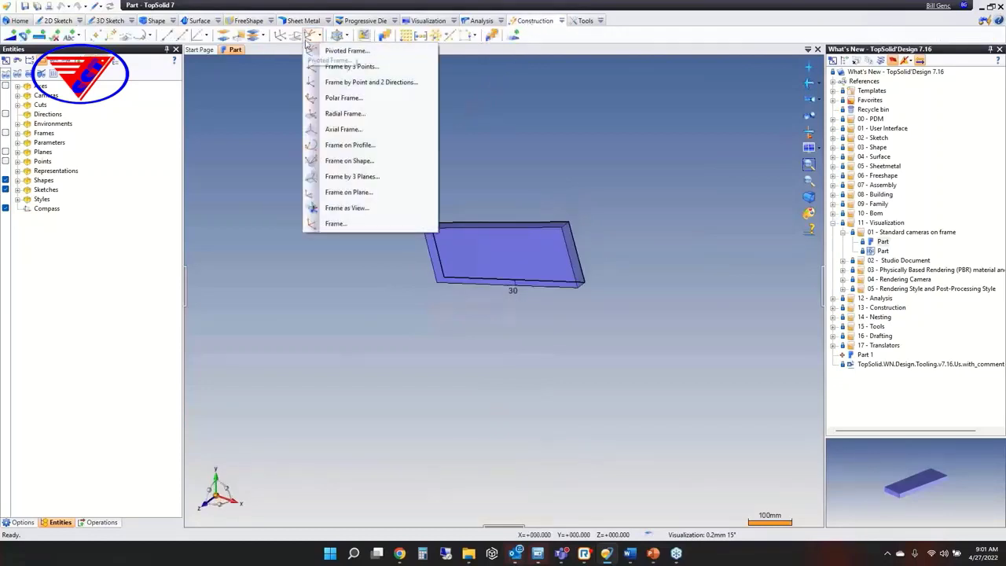
{"action": "left_click", "coordinate": [380, 196]}
{"action": "left_click", "coordinate": [437, 278]}
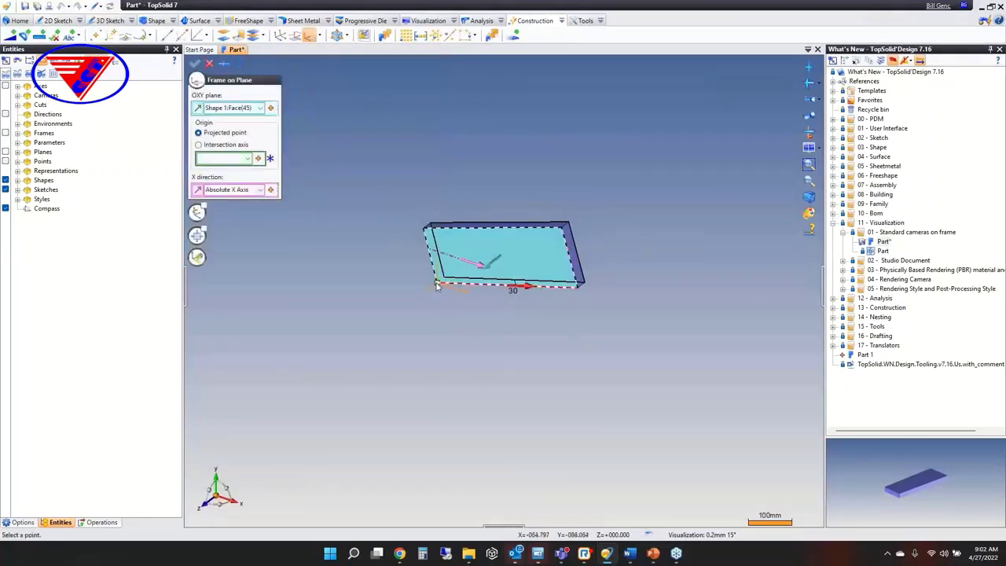
{"action": "left_click", "coordinate": [437, 287]}
{"action": "left_click", "coordinate": [514, 286]}
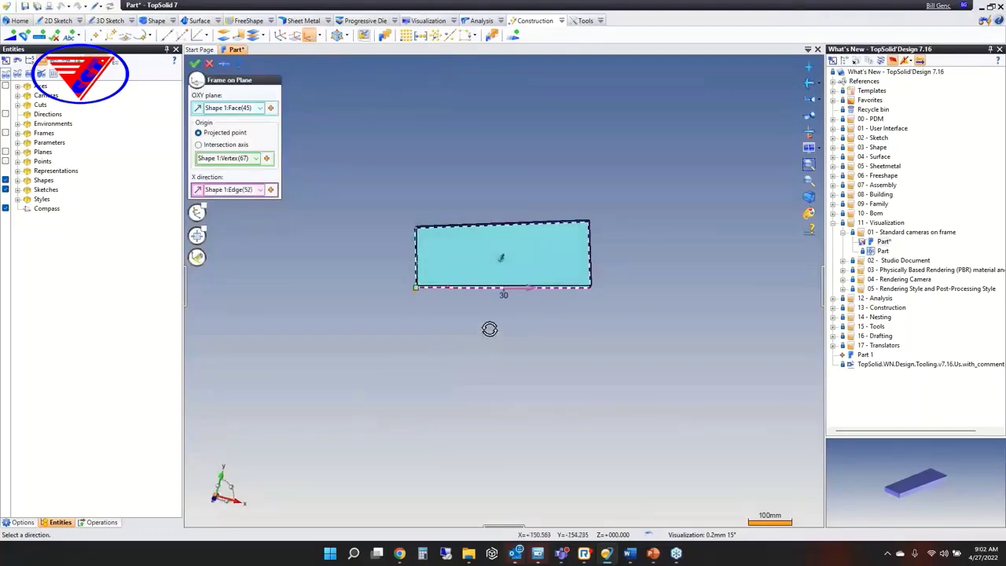
{"action": "left_click", "coordinate": [194, 63]}
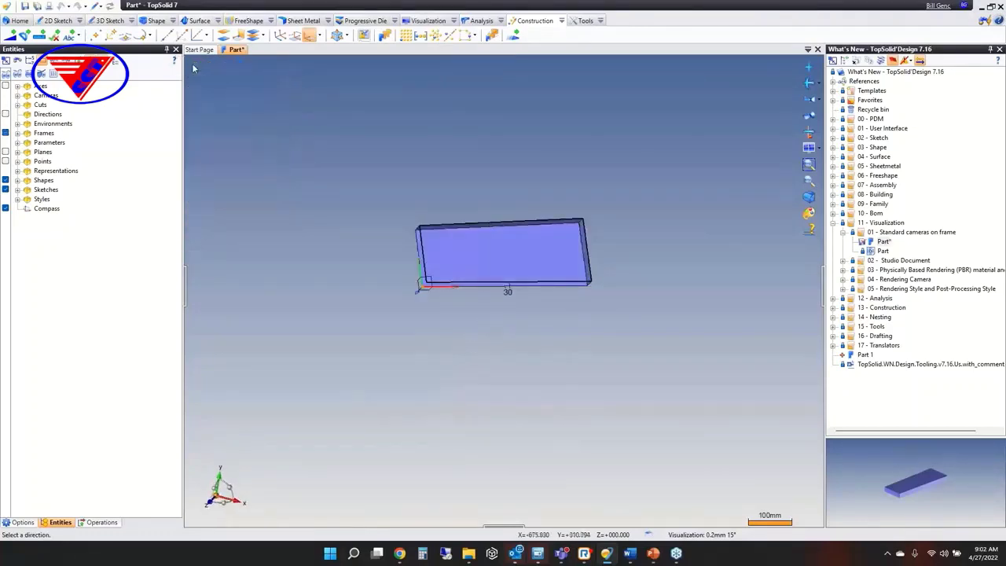
- Start Standard Cameras Management and show the plate through the front and top cameras
{"action": "left_click", "coordinate": [431, 21]}
{"action": "left_click", "coordinate": [454, 20]}
{"action": "mouse_move", "coordinate": [486, 87]}
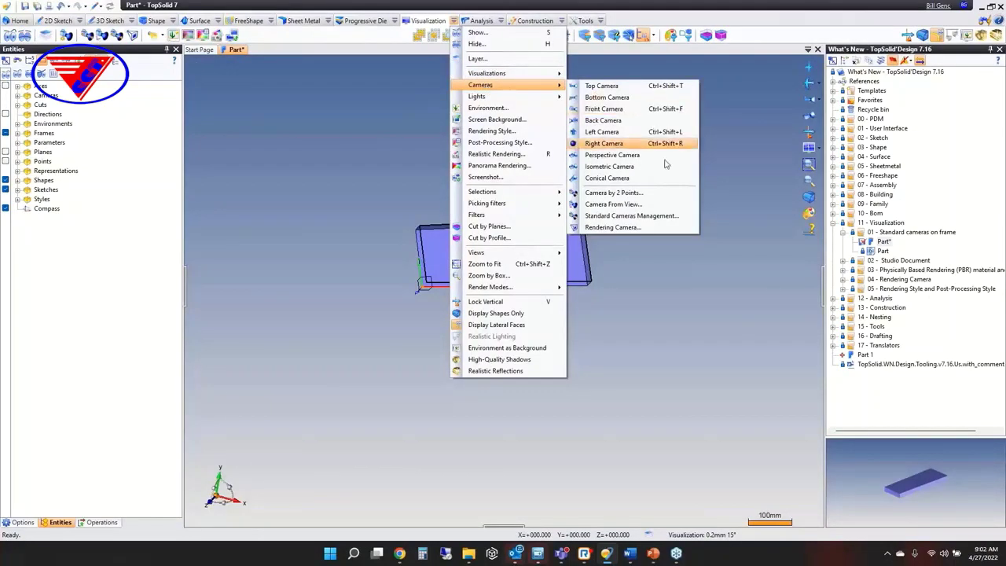
{"action": "left_click", "coordinate": [676, 216]}
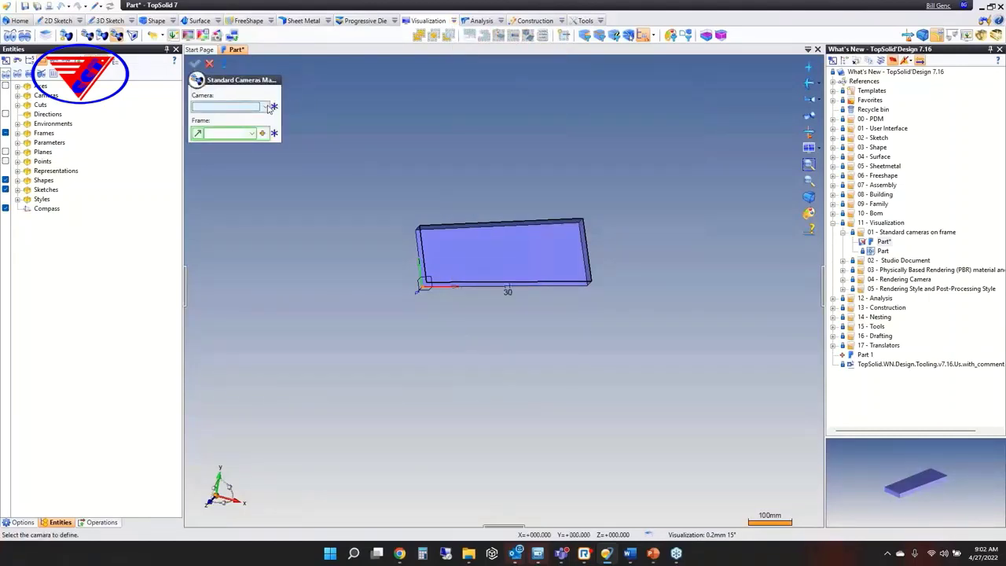
{"action": "left_click", "coordinate": [817, 100]}
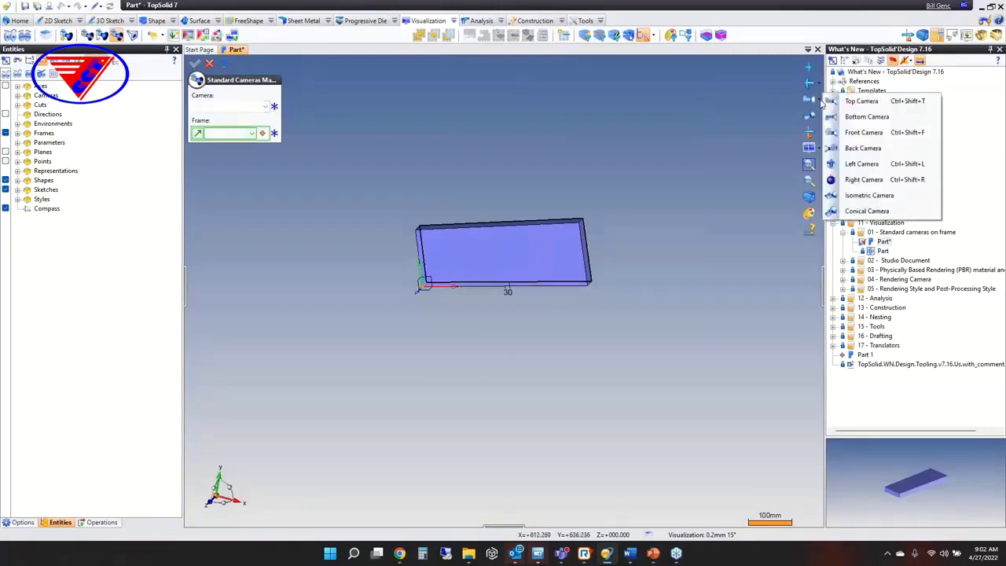
{"action": "left_click", "coordinate": [863, 132]}
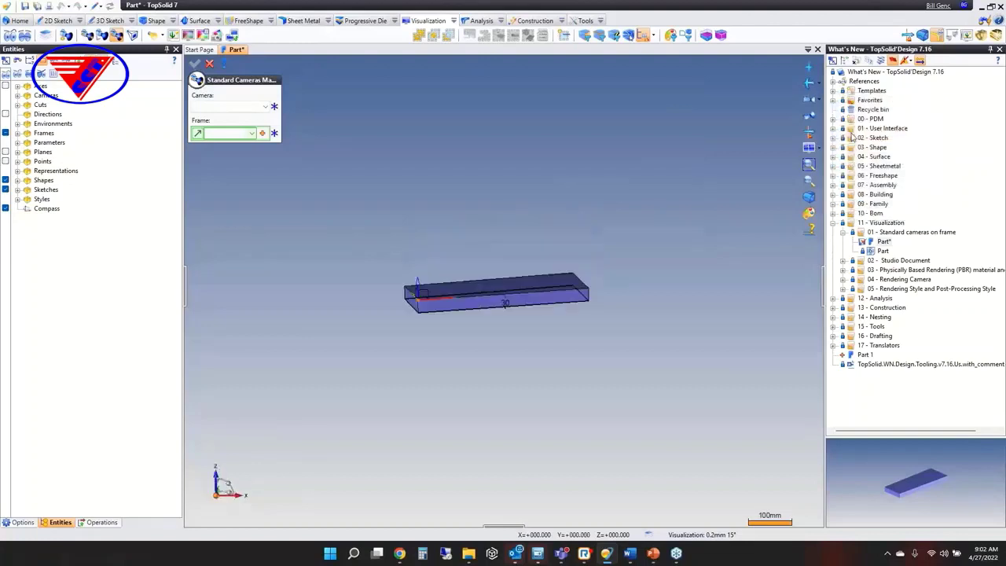
{"action": "left_click", "coordinate": [817, 101]}
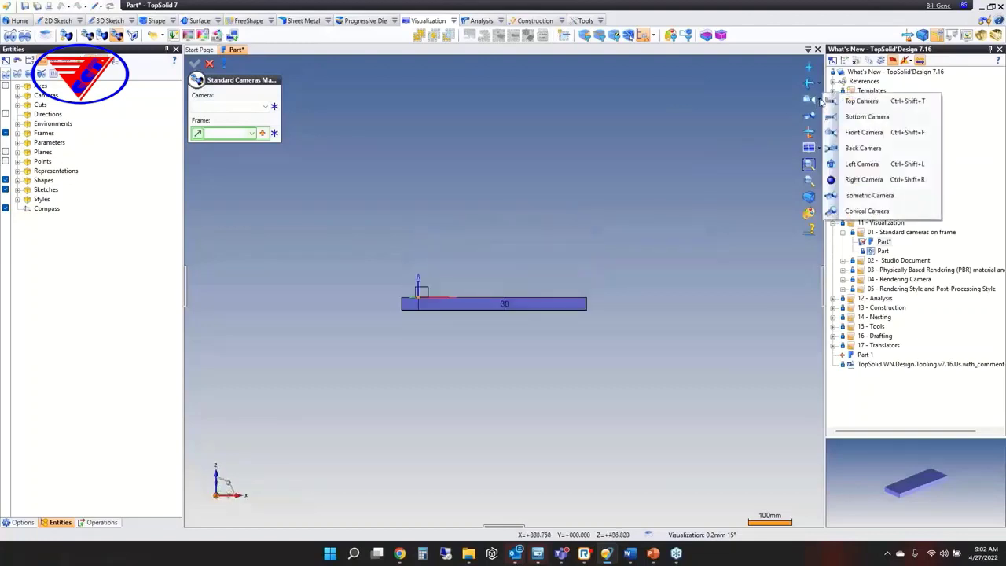
{"action": "left_click", "coordinate": [863, 101]}
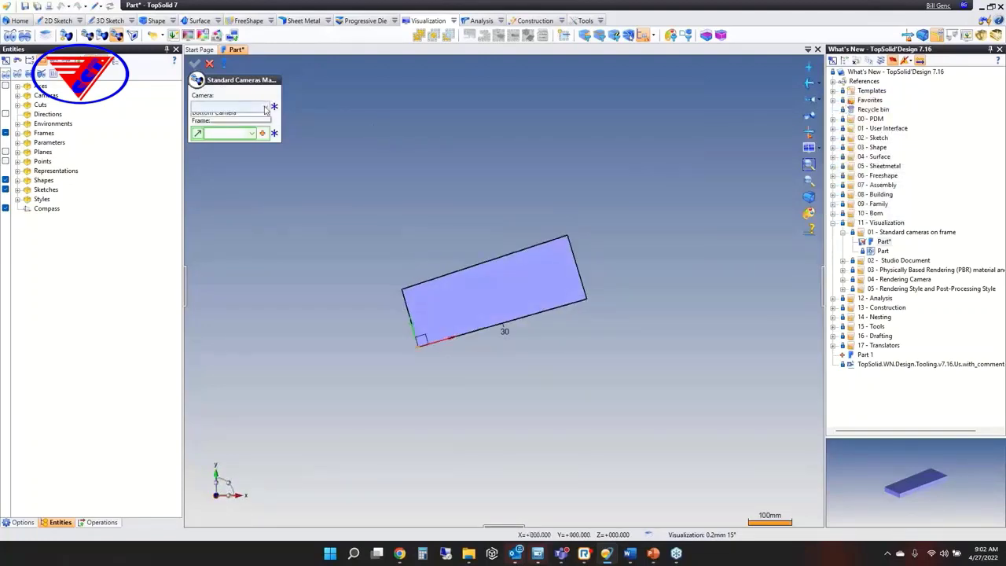
- Define the Top Camera from the frame at the plate's corner and save the part
{"action": "left_click", "coordinate": [265, 106]}
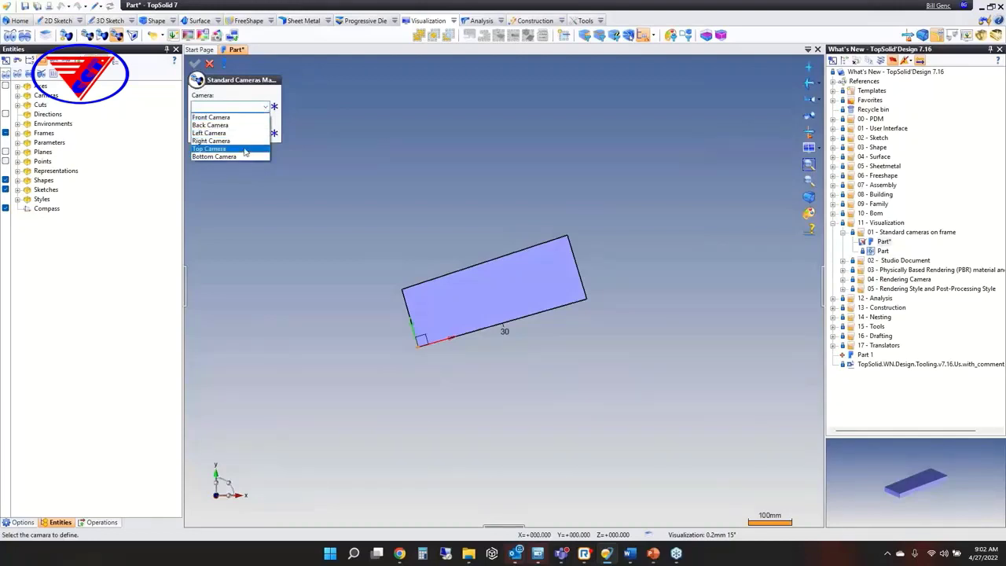
{"action": "left_click", "coordinate": [211, 149]}
{"action": "left_click", "coordinate": [419, 344]}
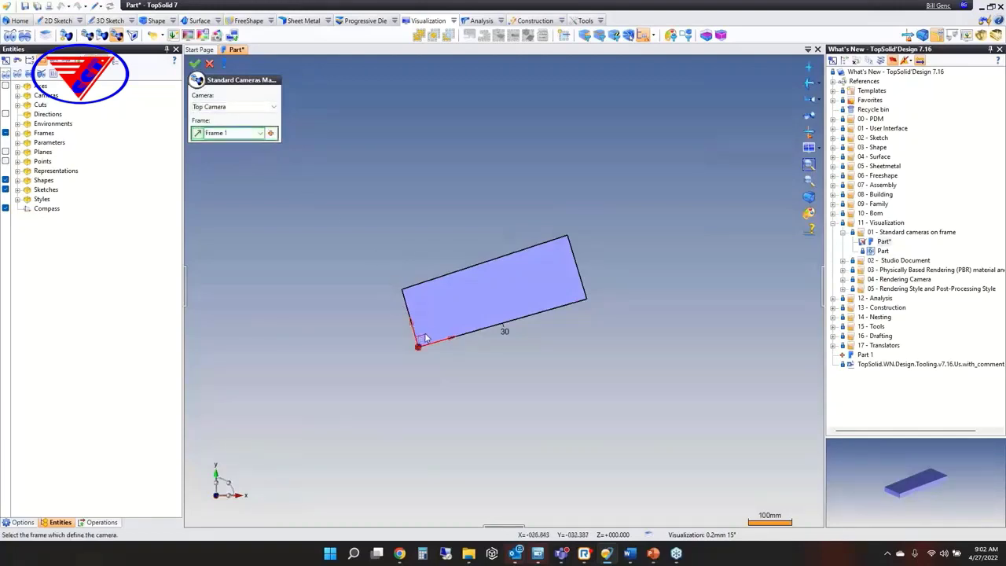
{"action": "left_click", "coordinate": [195, 63]}
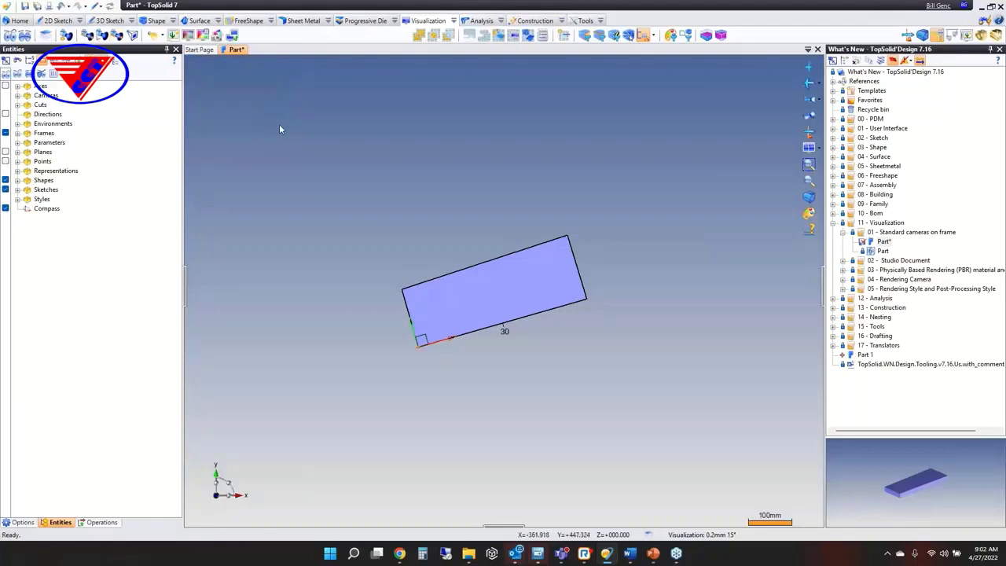
{"action": "key", "text": "ctrl+s"}
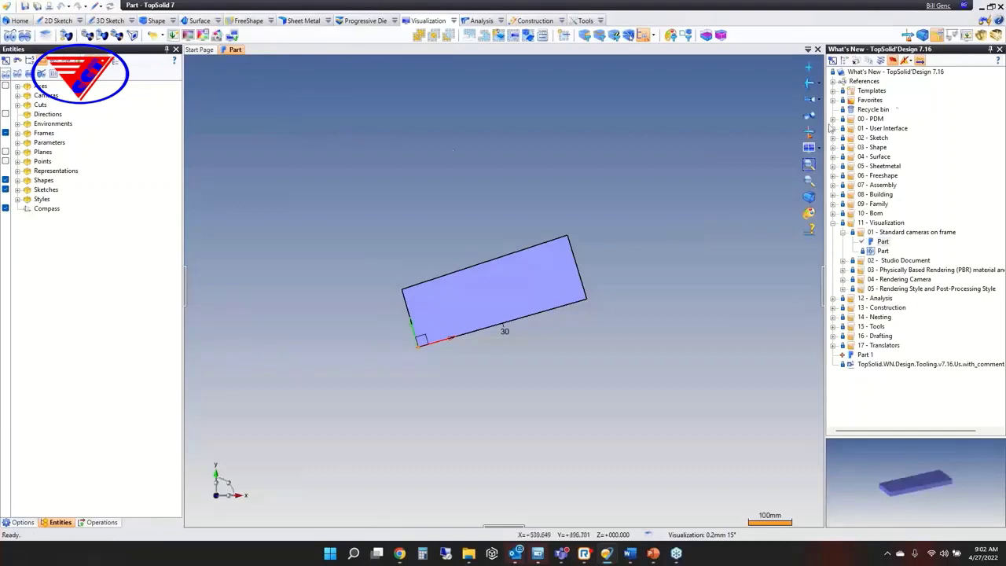
- Check the redefined camera orientation by viewing the plate through the top and back cameras
{"action": "left_click", "coordinate": [813, 101]}
{"action": "left_click", "coordinate": [813, 104]}
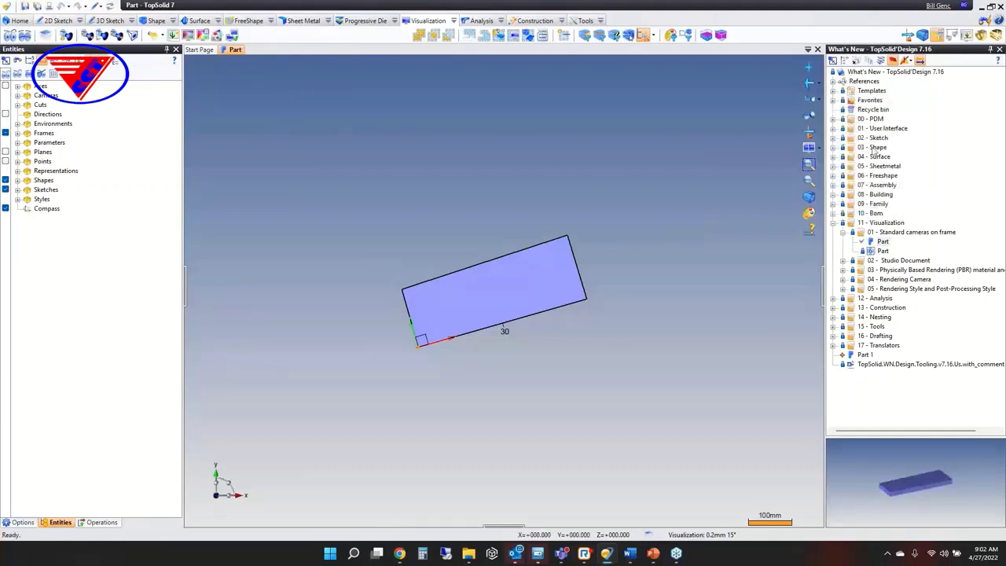
{"action": "left_click", "coordinate": [813, 103]}
{"action": "left_click", "coordinate": [858, 104]}
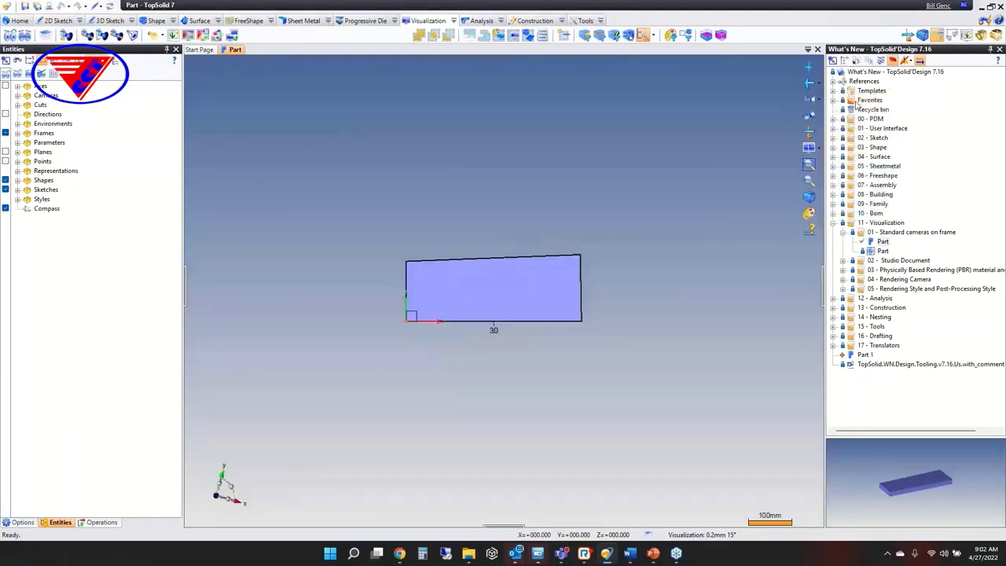
{"action": "left_click", "coordinate": [814, 102]}
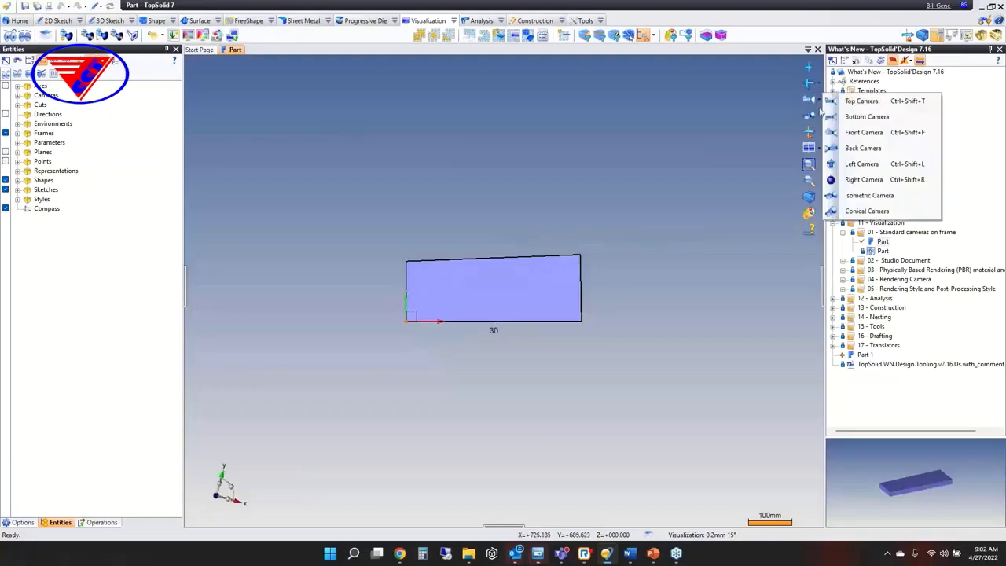
{"action": "left_click", "coordinate": [864, 151]}
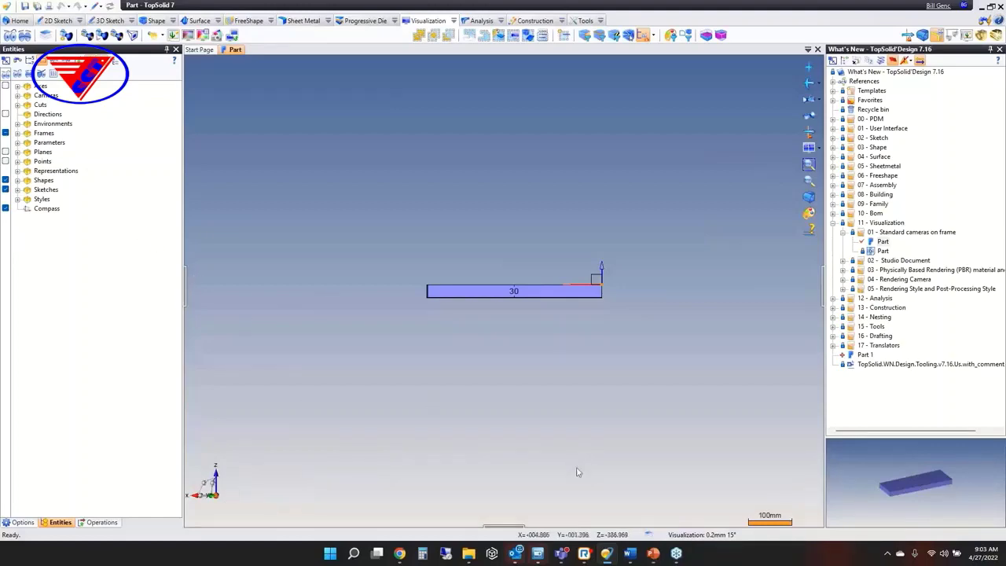
- Close the part, switch to the PowerPoint slide show and advance to the Studio Document & Rendering Style slide
{"action": "left_click", "coordinate": [199, 50]}
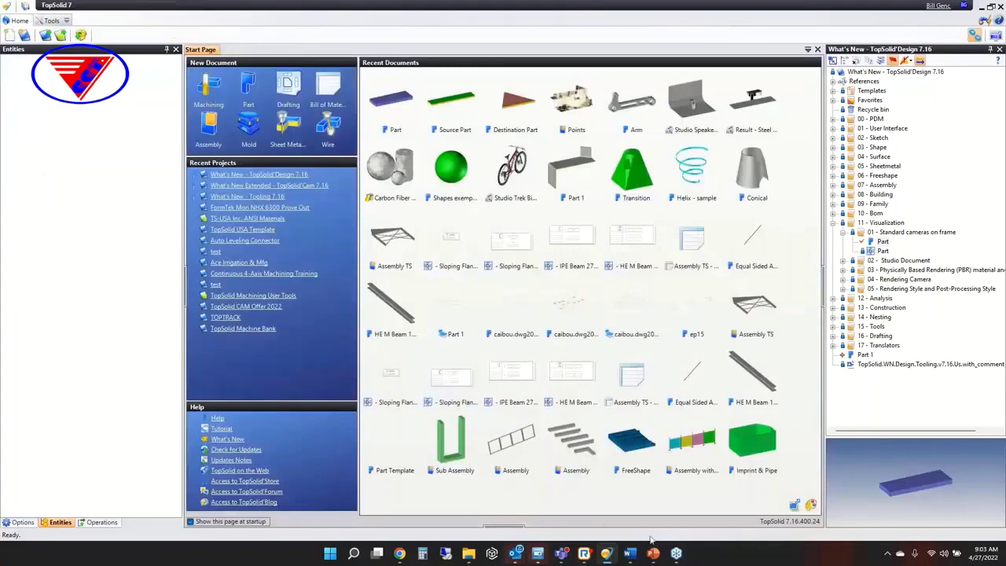
{"action": "mouse_move", "coordinate": [654, 557]}
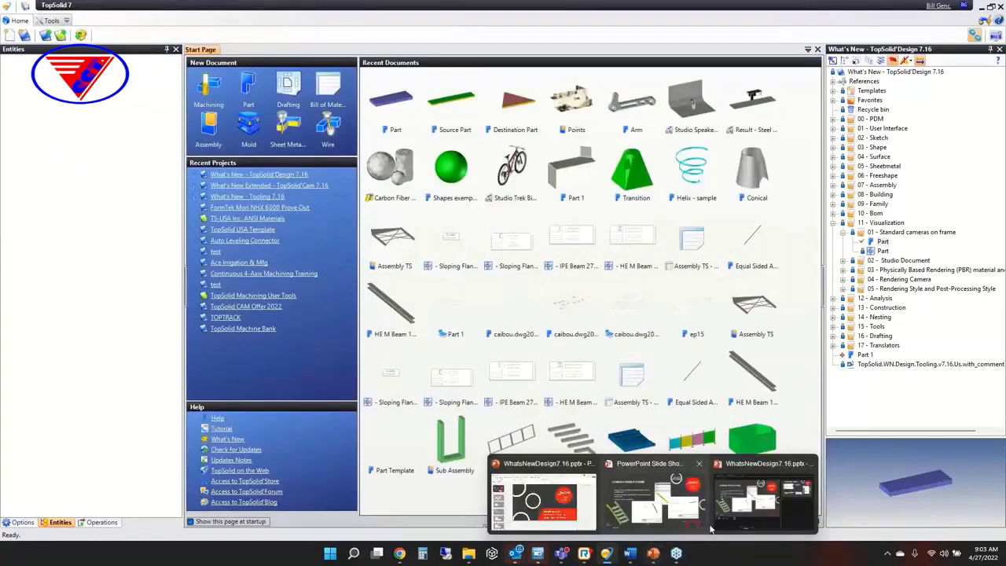
{"action": "left_click", "coordinate": [662, 503]}
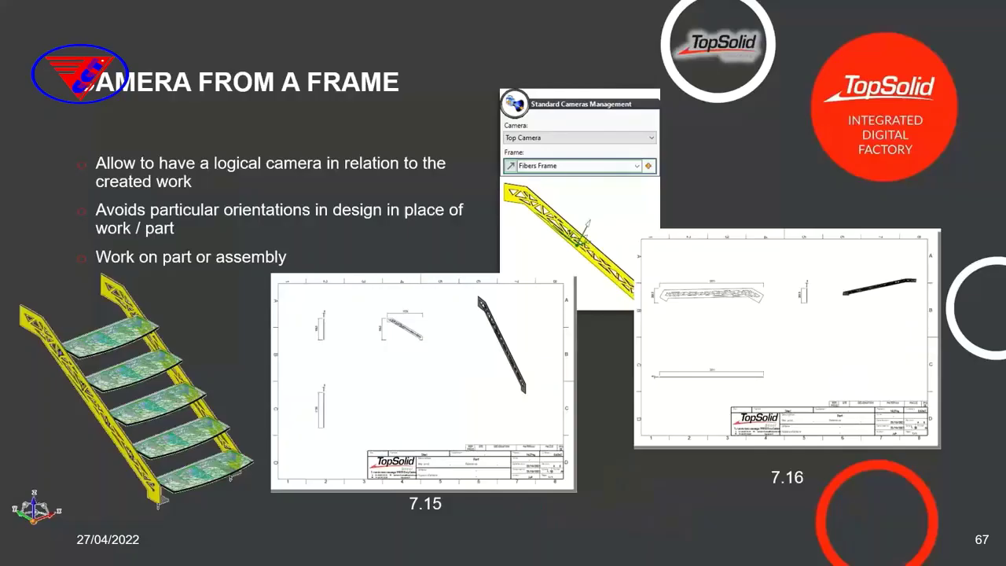
{"action": "left_click", "coordinate": [447, 231]}
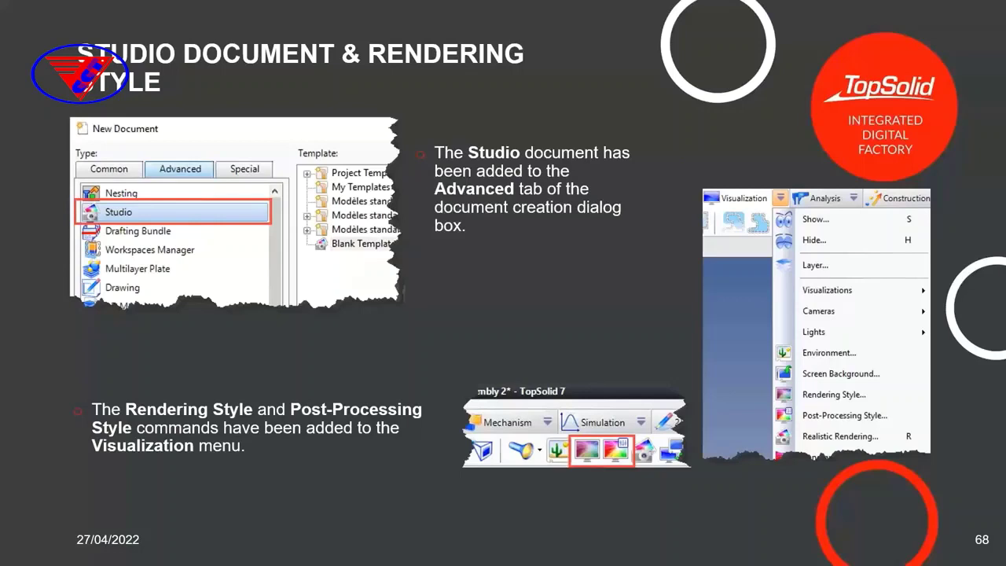
- Switch back to TopSolid, collapse the 01 - Standard cameras on frame folder and select Studio Trek Bike Beach in 02 - Studio Document
{"action": "key", "text": "super"}
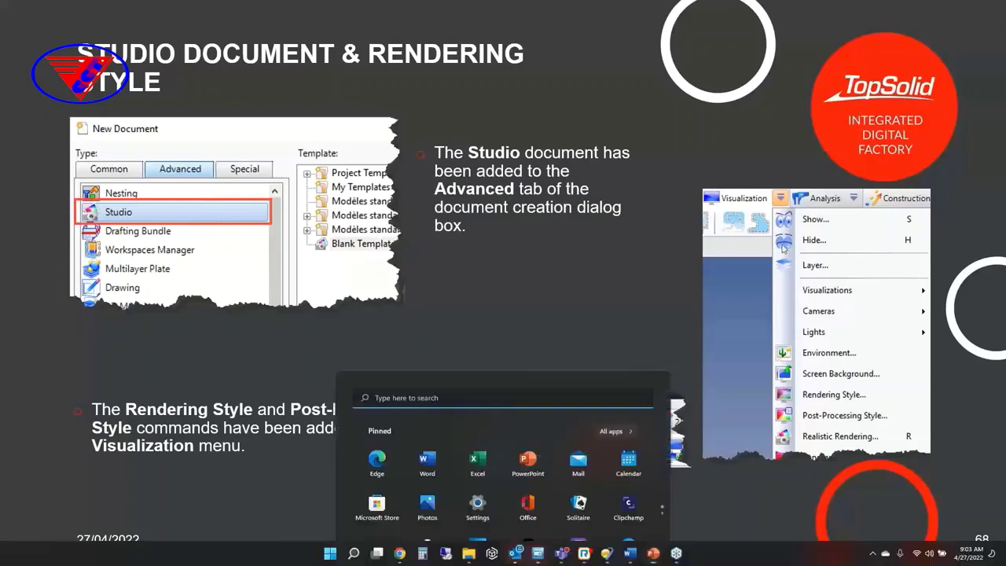
{"action": "left_click", "coordinate": [607, 552]}
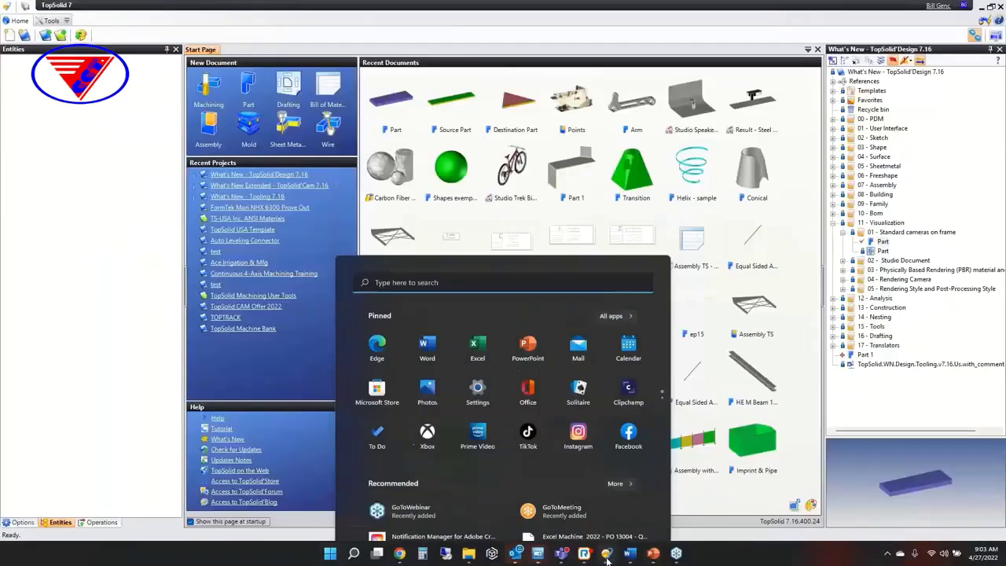
{"action": "left_click", "coordinate": [853, 233]}
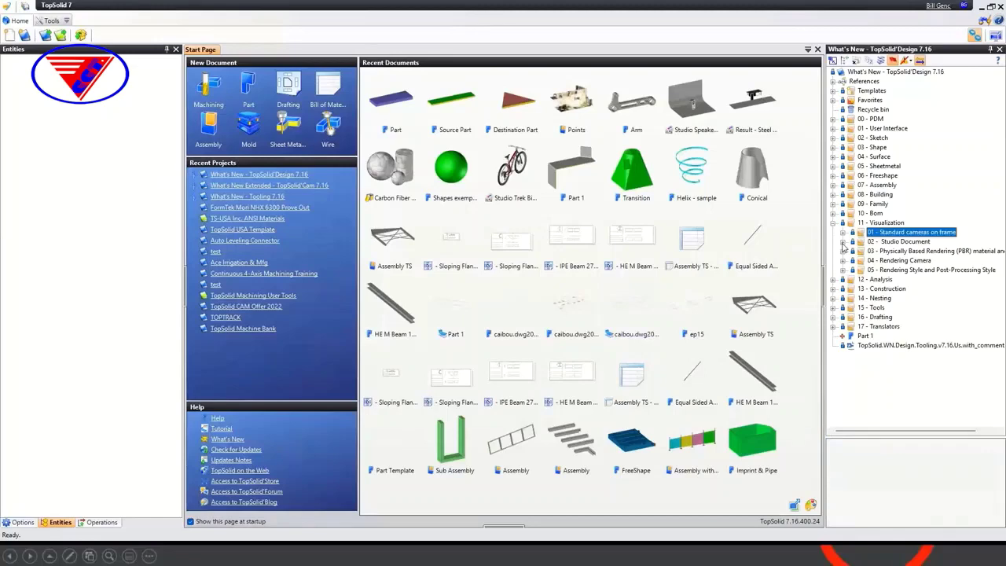
{"action": "left_click", "coordinate": [844, 242]}
{"action": "left_click", "coordinate": [853, 225]}
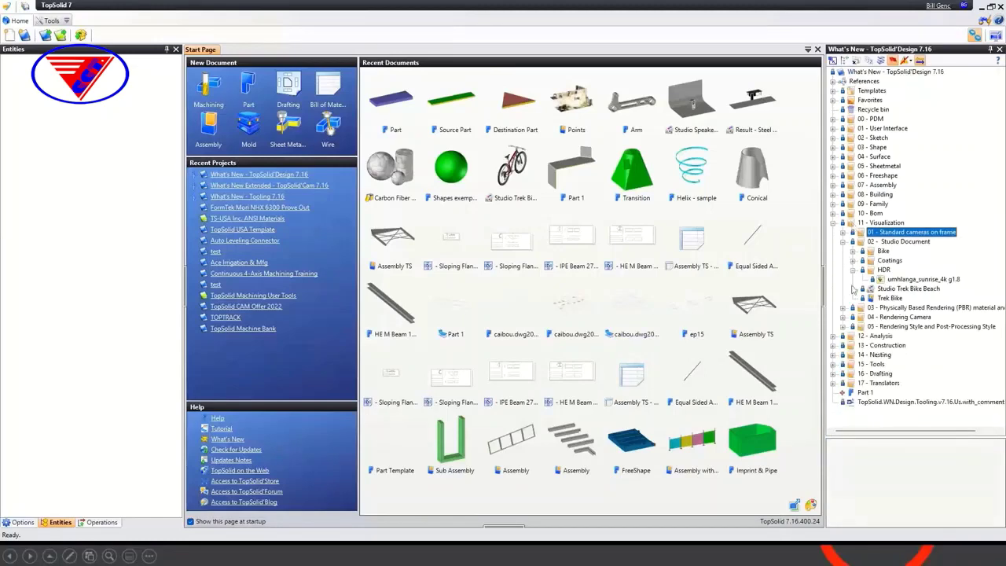
{"action": "left_click", "coordinate": [900, 290]}
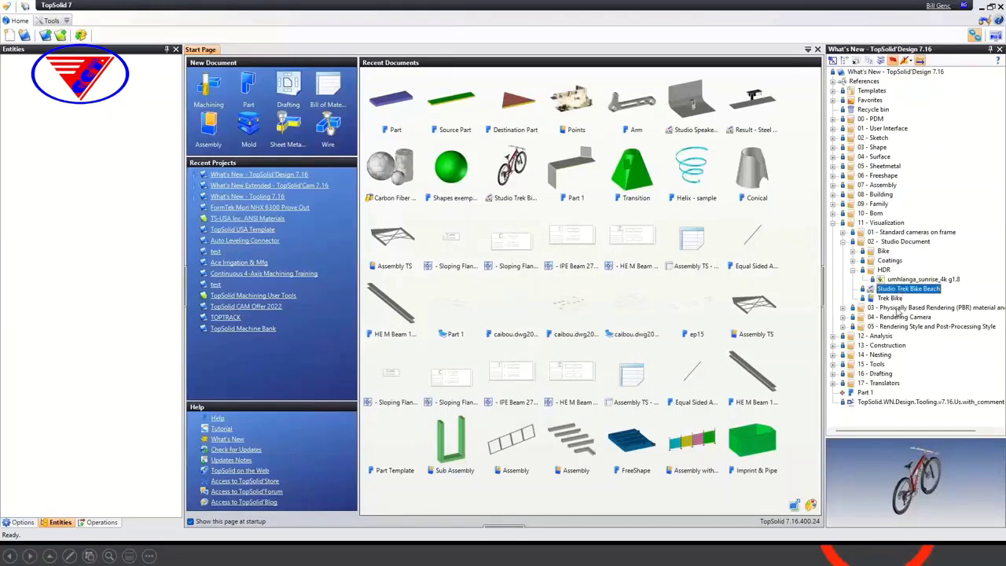
- Open the Studio Trek Bike Beach document and view the bike in its beach scene from a higher angle
{"action": "double_click", "coordinate": [897, 290]}
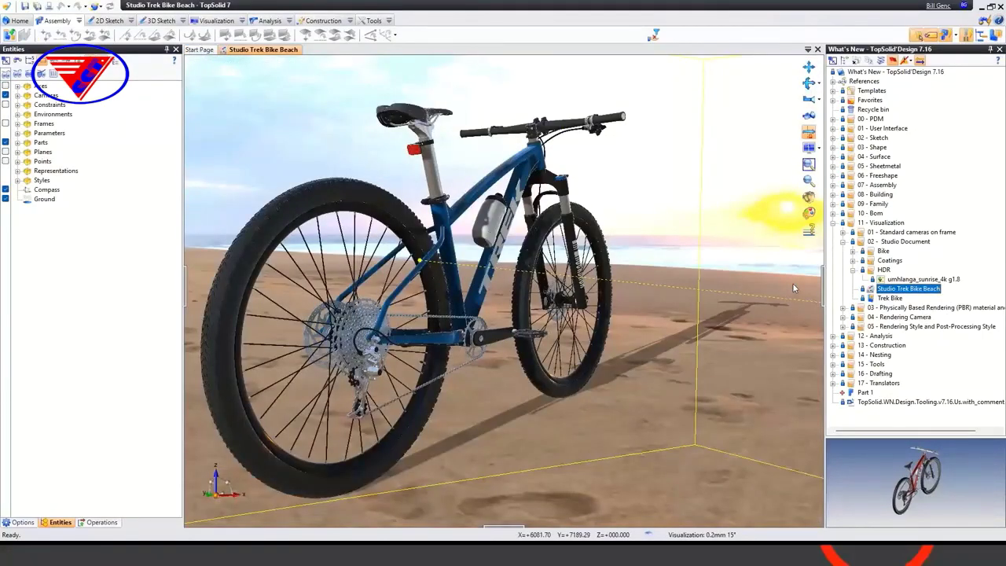
{"action": "scroll", "coordinate": [554, 329], "scroll_direction": "down", "scroll_amount": 5}
{"action": "middle_click_drag", "start_coordinate": [591, 338], "coordinate": [550, 329]}
{"action": "scroll", "coordinate": [530, 260], "scroll_direction": "up", "scroll_amount": 3}
{"action": "middle_click_drag", "start_coordinate": [586, 276], "coordinate": [759, 283]}
{"action": "scroll", "coordinate": [519, 319], "scroll_direction": "up", "scroll_amount": 3}
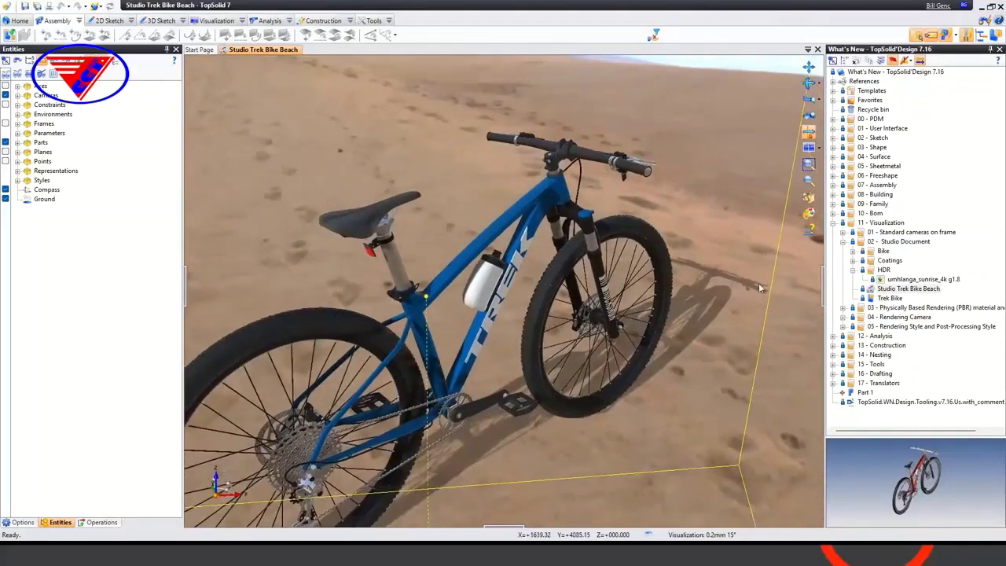
- Expand the Coatings folder and apply the Black Graphite Pitted coating to the bike's frame
{"action": "left_click", "coordinate": [853, 261]}
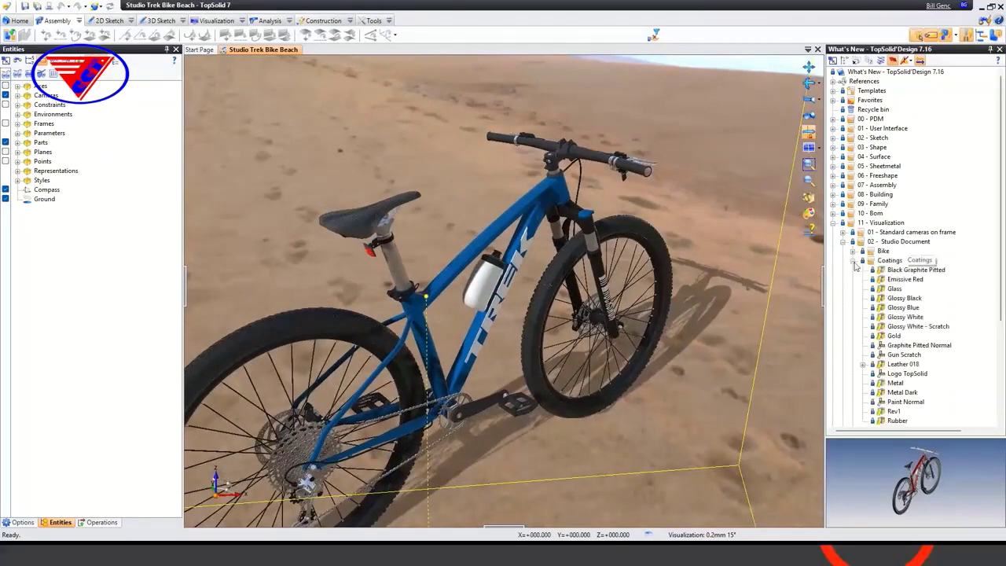
{"action": "left_click", "coordinate": [897, 271]}
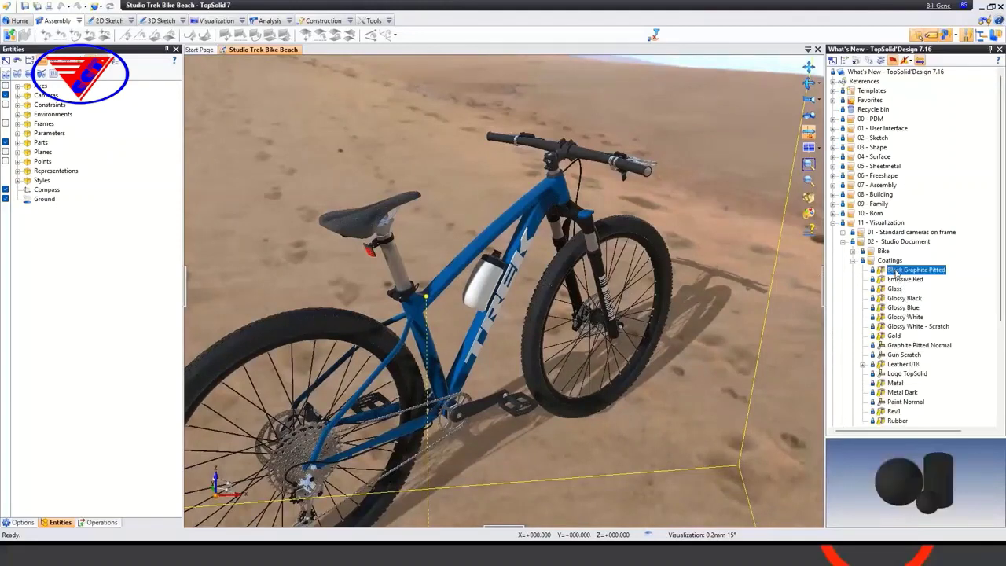
{"action": "mouse_move", "coordinate": [899, 279]}
{"action": "left_mouse_down"}
{"action": "mouse_move", "coordinate": [606, 240]}
{"action": "mouse_move", "coordinate": [519, 206]}
{"action": "left_mouse_up"}
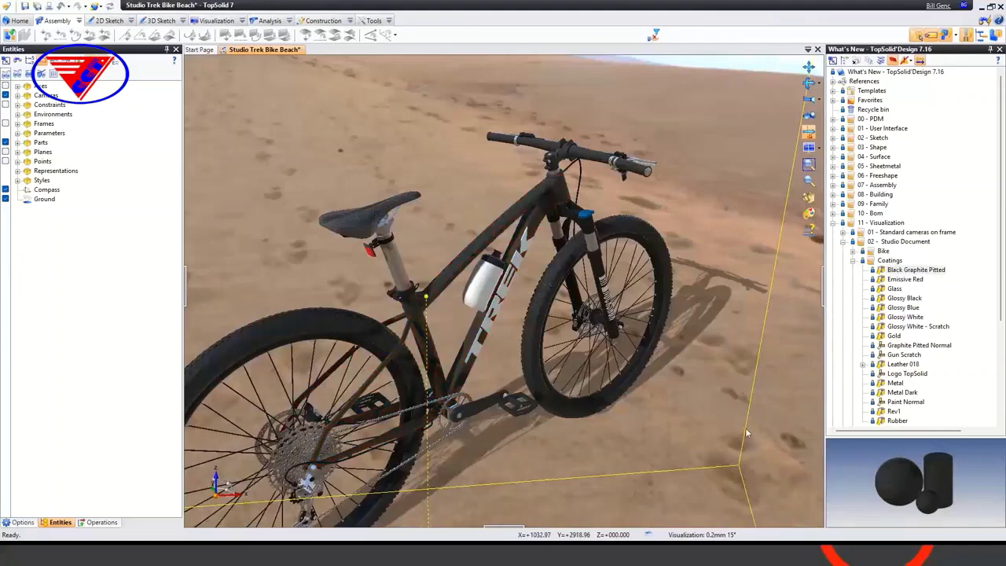
- Replace the bike frame's coating with the Metal coating from the Coatings folder
{"action": "scroll", "coordinate": [858, 366], "scroll_direction": "down", "scroll_amount": 4}
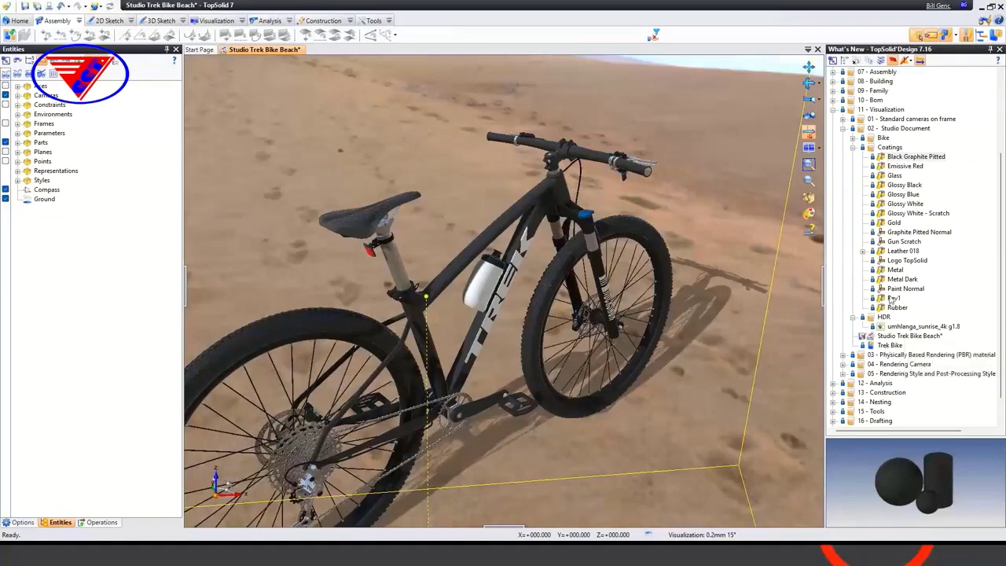
{"action": "left_click", "coordinate": [896, 270]}
{"action": "left_click_drag", "start_coordinate": [896, 270], "coordinate": [540, 196]}
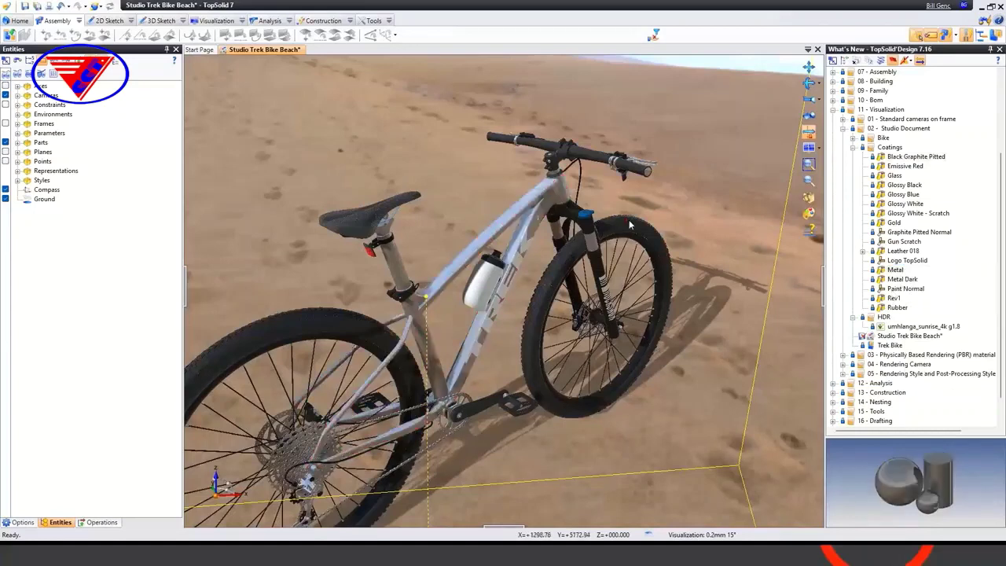
- Preview the bike in the realistic Rendering window with Rendering Camera 1, Rendering Style 1 and Post-Processing Style 1, and close the preview
{"action": "left_click", "coordinate": [216, 20]}
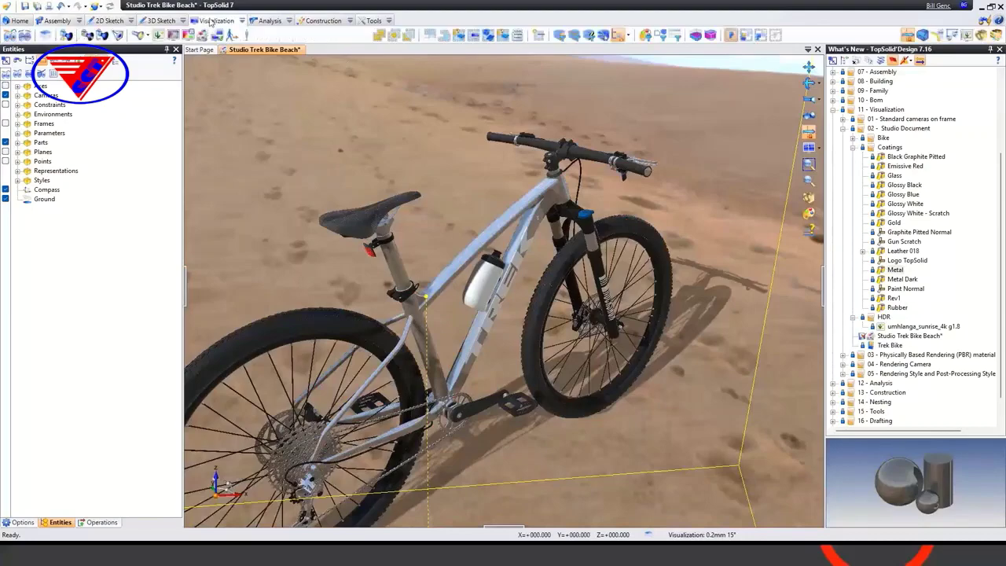
{"action": "left_click", "coordinate": [201, 38]}
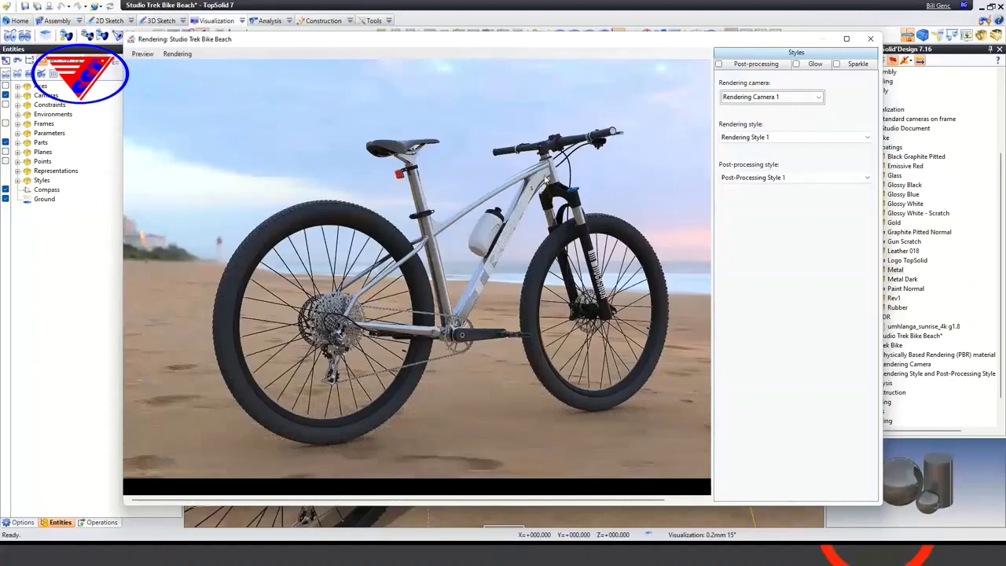
{"action": "left_click", "coordinate": [873, 39]}
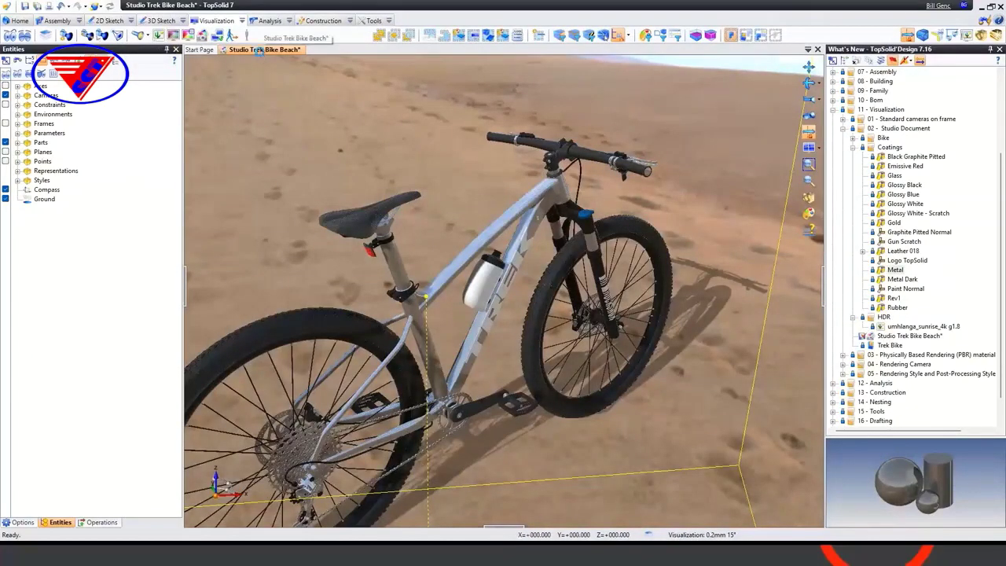
- Close the Studio Trek Bike Beach document without saving its changes
{"action": "left_click", "coordinate": [746, 560]}
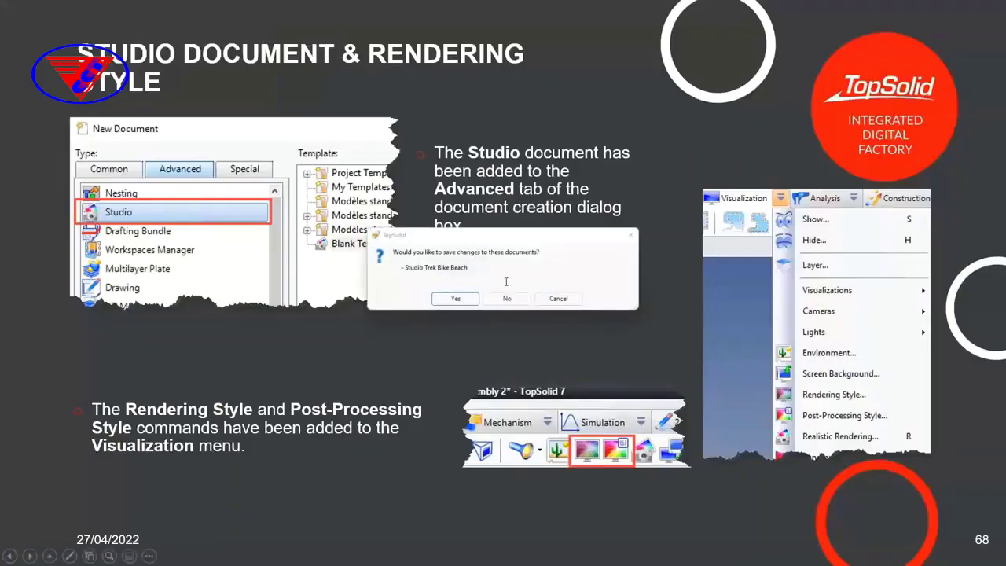
{"action": "left_click", "coordinate": [507, 298]}
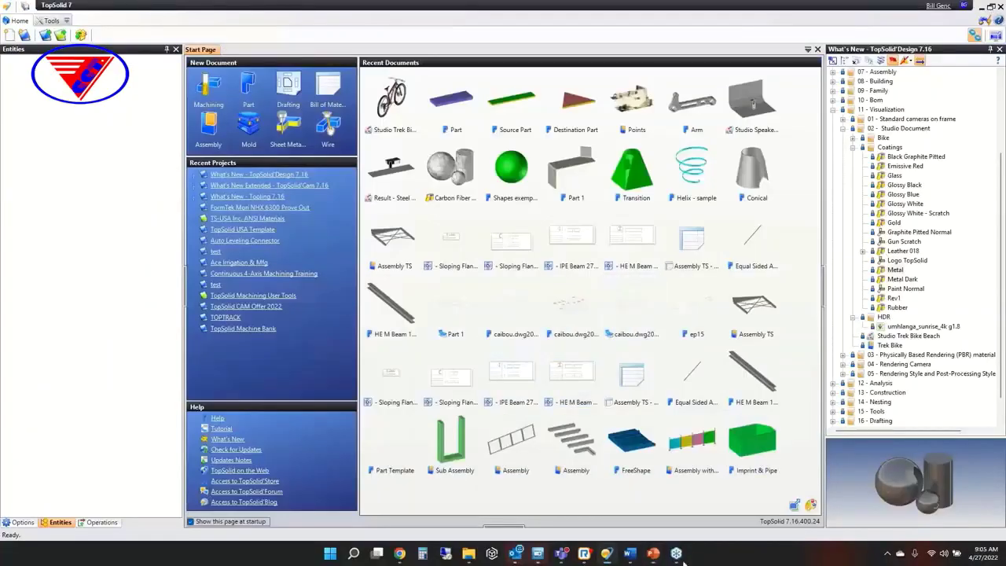
- Switch to the PowerPoint slide show and advance to the PBR Material slide
{"action": "mouse_move", "coordinate": [653, 555]}
{"action": "left_click", "coordinate": [651, 509]}
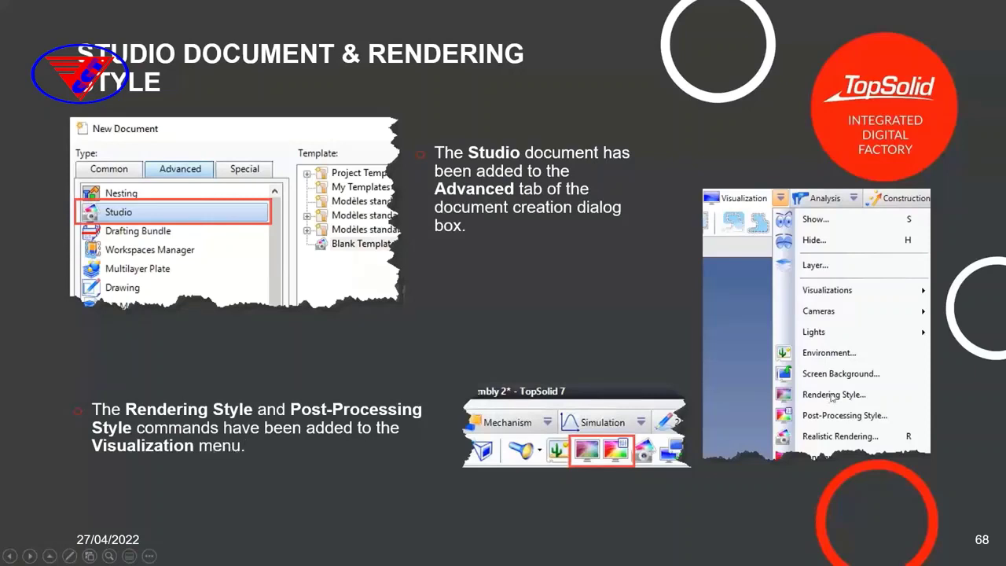
{"action": "left_click", "coordinate": [480, 338]}
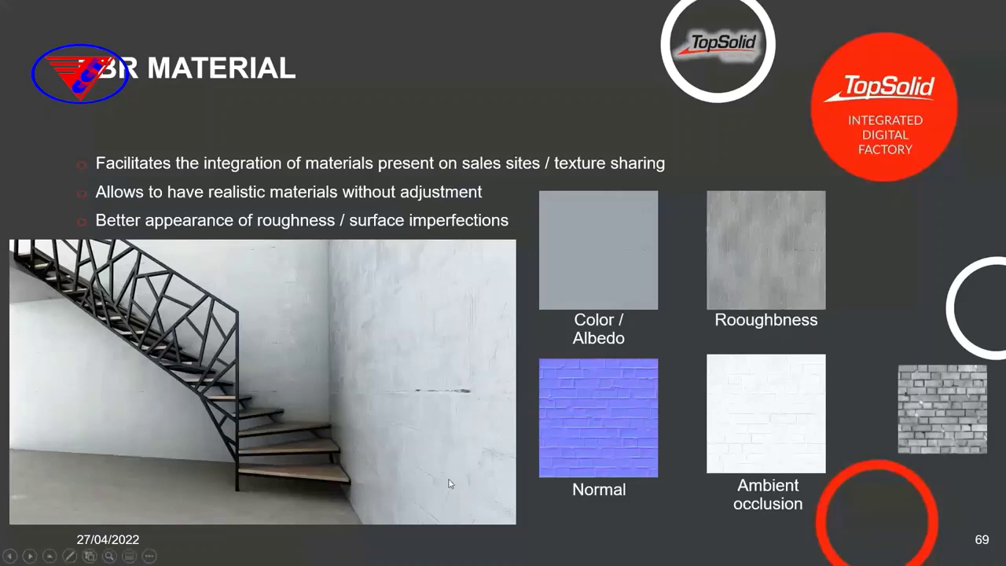
- Switch back to TopSolid, collapse the 02 - Studio Document folder and expand the 03 - Physically Based Rendering (PBR) folder
{"action": "key", "text": "super"}
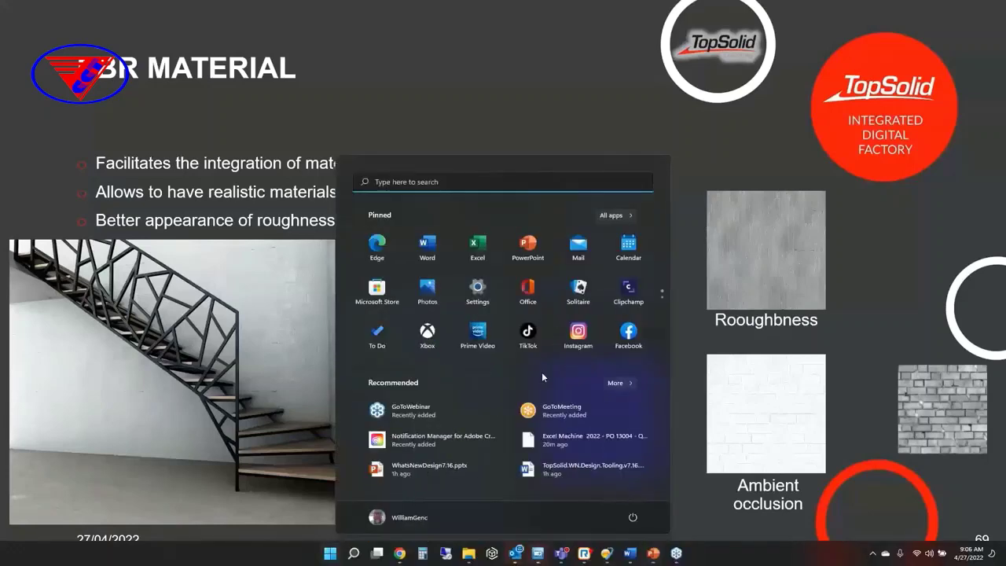
{"action": "left_click", "coordinate": [607, 553]}
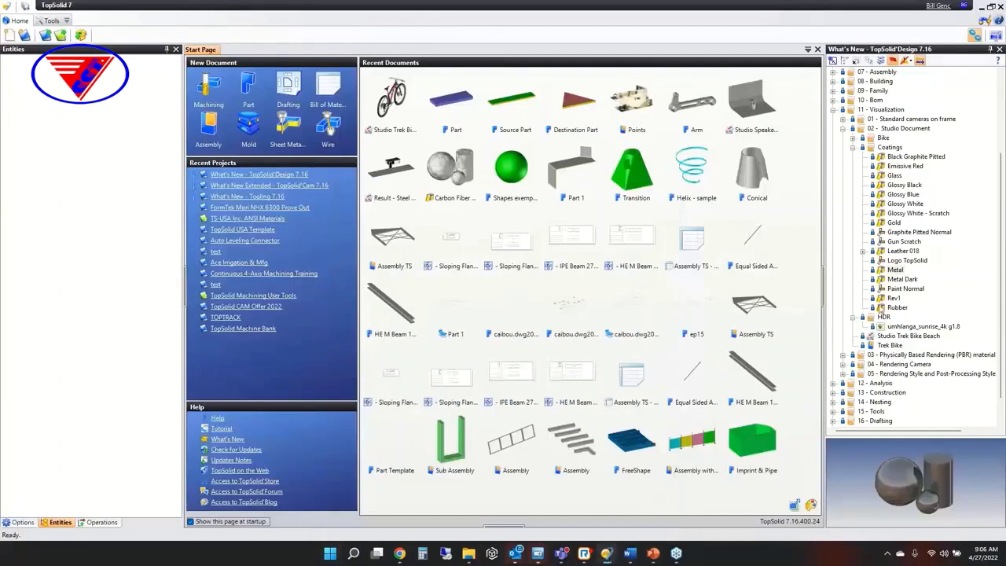
{"action": "left_click", "coordinate": [844, 128]}
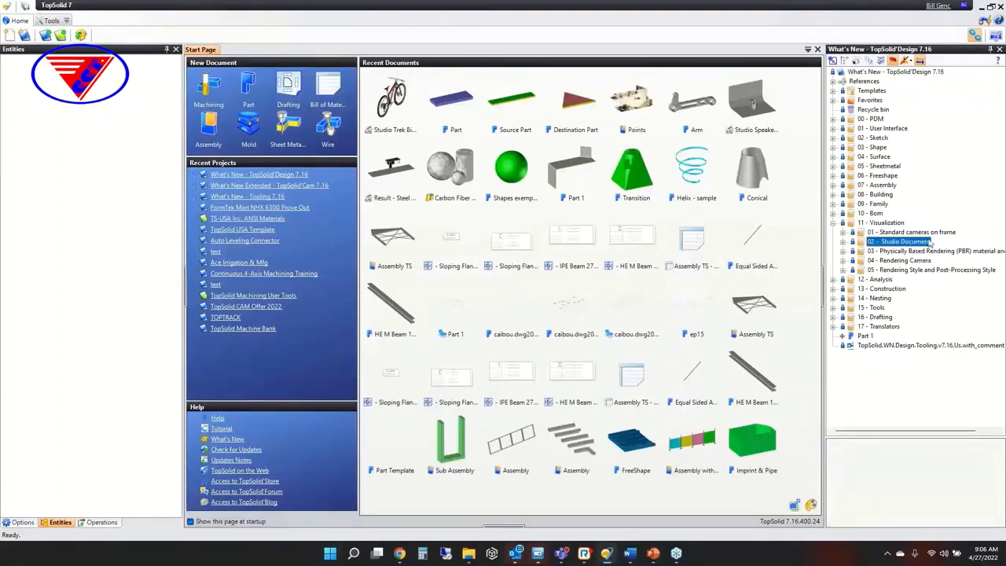
{"action": "left_click", "coordinate": [843, 250]}
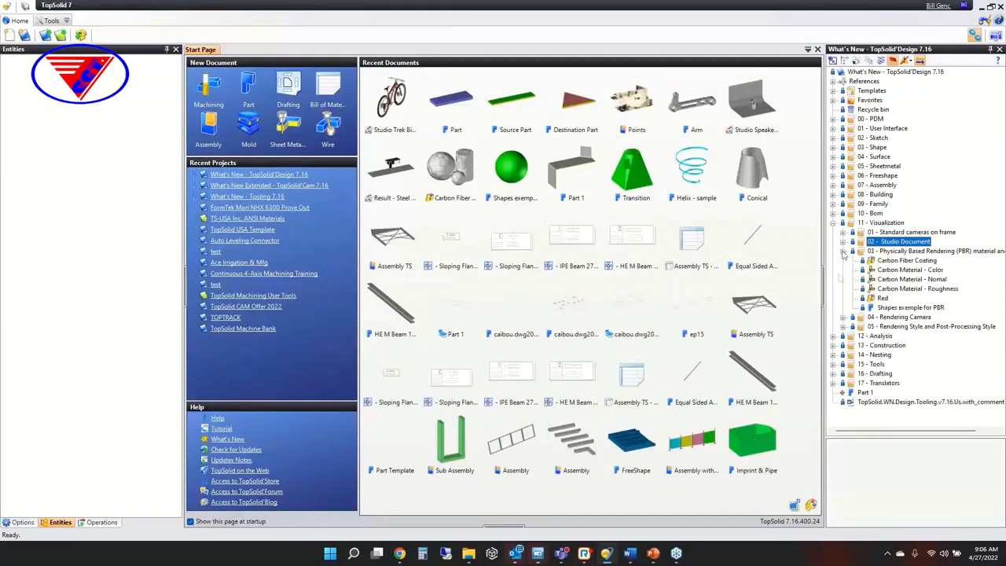
- Open the Shapes exemple for PBR part from the 03 - Physically Based Rendering (PBR) folder
{"action": "left_click", "coordinate": [896, 310]}
{"action": "left_click", "coordinate": [897, 310]}
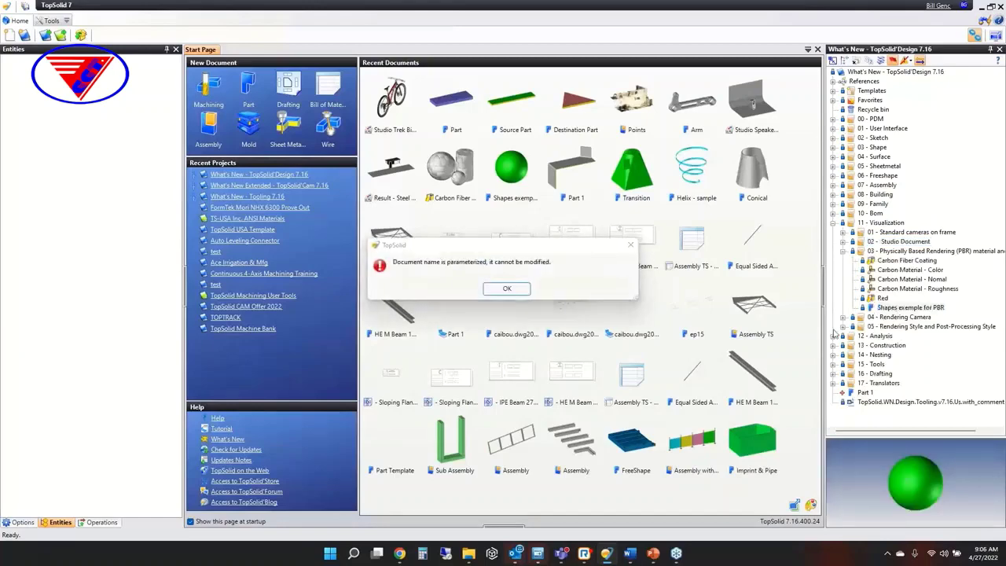
{"action": "left_click", "coordinate": [507, 289]}
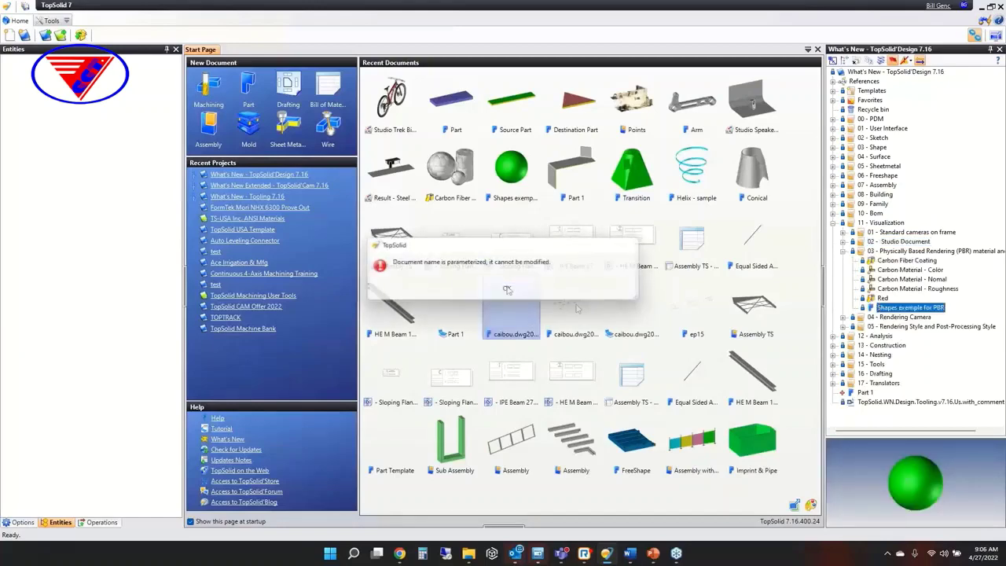
{"action": "double_click", "coordinate": [896, 308]}
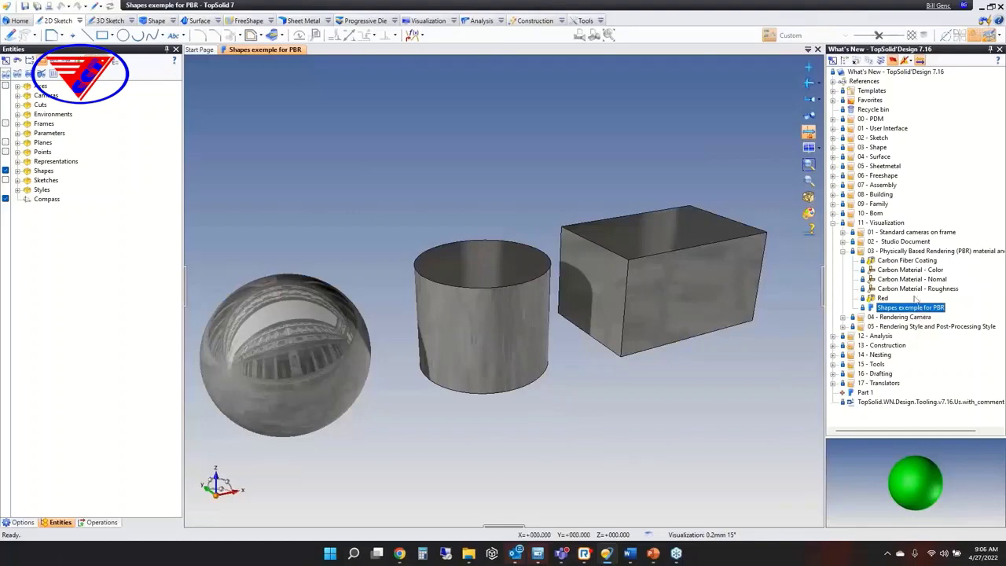
- Try to apply the Carbon Material - Color texture to the example shapes
{"action": "left_click", "coordinate": [904, 271]}
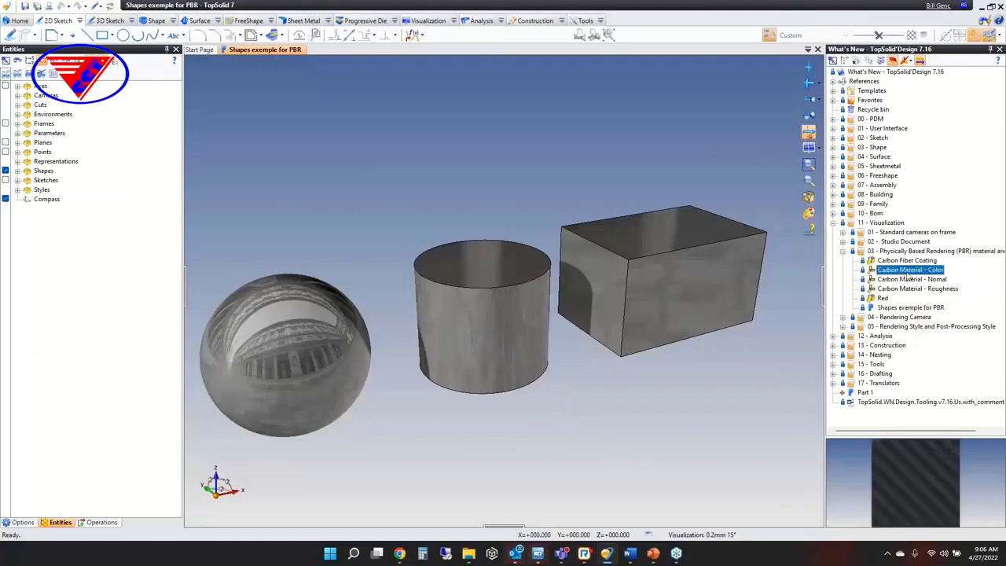
{"action": "left_click_drag", "start_coordinate": [908, 279], "coordinate": [601, 411]}
{"action": "left_click_drag", "start_coordinate": [891, 270], "coordinate": [486, 330]}
- Apply the Carbon Fiber Coating to the sphere, cylinder and box, and replace it with the Red coating
{"action": "left_click", "coordinate": [901, 261]}
{"action": "left_click_drag", "start_coordinate": [904, 266], "coordinate": [303, 360]}
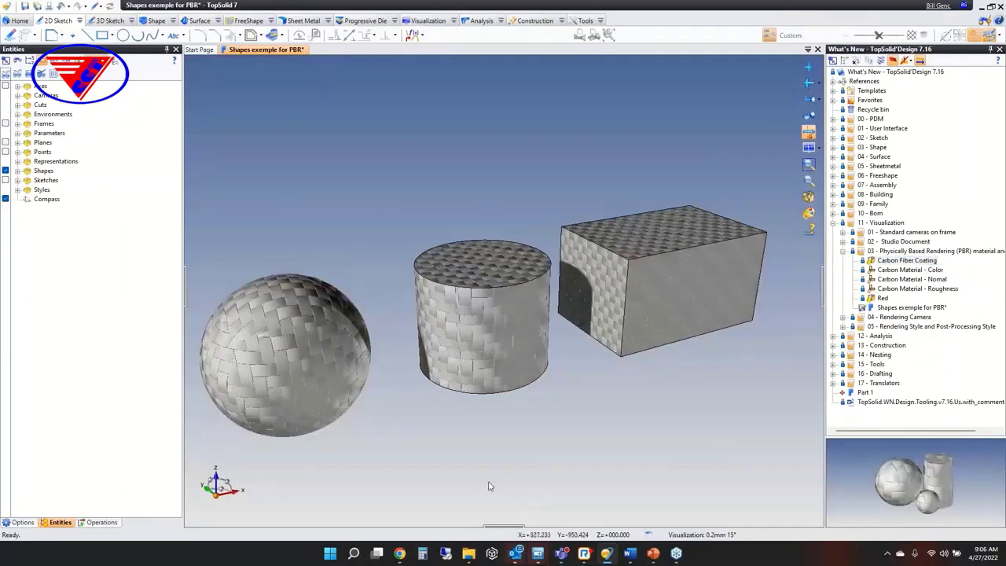
{"action": "mouse_move", "coordinate": [489, 487]}
{"action": "middle_mouse_down"}
{"action": "mouse_move", "coordinate": [499, 465]}
{"action": "mouse_move", "coordinate": [397, 492]}
{"action": "mouse_move", "coordinate": [423, 427]}
{"action": "mouse_move", "coordinate": [461, 456]}
{"action": "mouse_move", "coordinate": [551, 471]}
{"action": "mouse_move", "coordinate": [508, 454]}
{"action": "mouse_move", "coordinate": [500, 436]}
{"action": "mouse_move", "coordinate": [497, 470]}
{"action": "middle_mouse_up"}
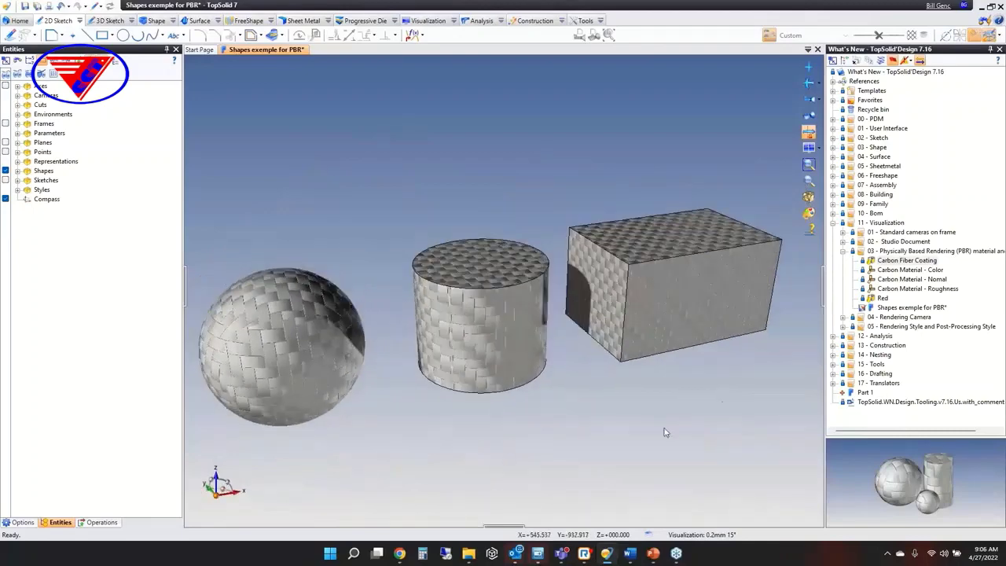
{"action": "left_click_drag", "start_coordinate": [883, 298], "coordinate": [707, 297]}
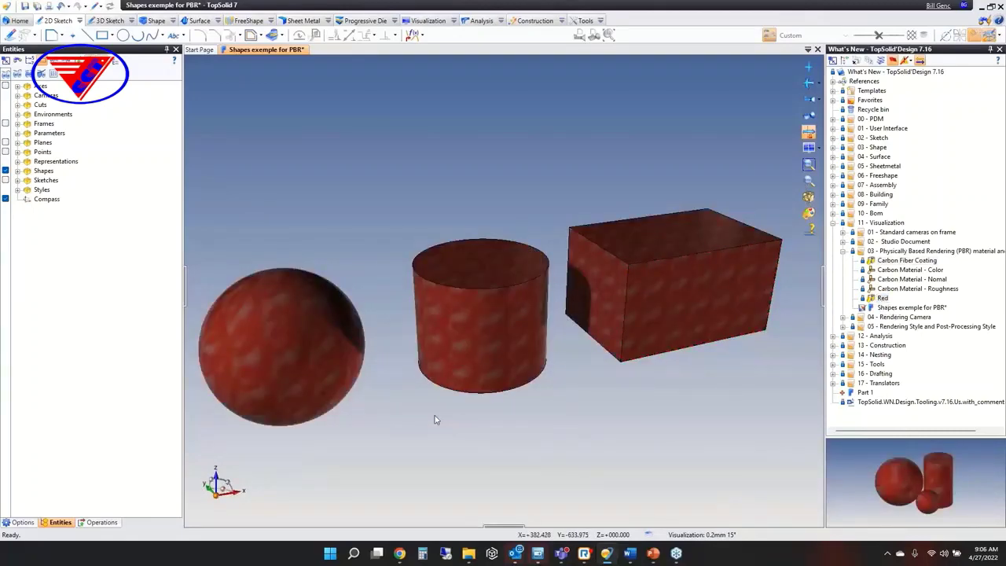
- Open the Carbon Material - Color texture document to view its bitmap and mapping settings, and close it
{"action": "double_click", "coordinate": [894, 270]}
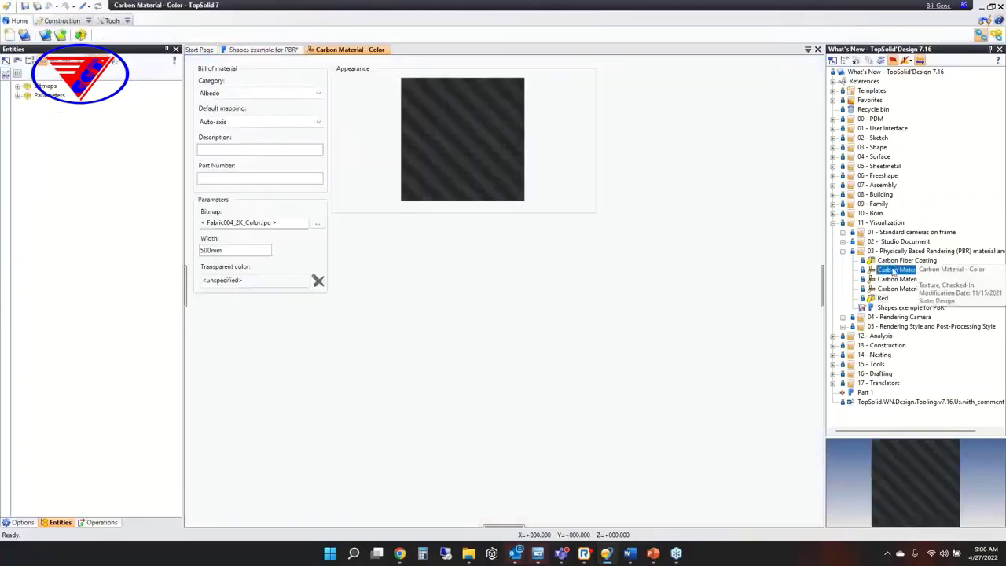
{"action": "middle_click", "coordinate": [356, 53]}
- Inspect the roughness texture definition of the Carbon Fiber Coating and close the coating document without saving
{"action": "double_click", "coordinate": [887, 261]}
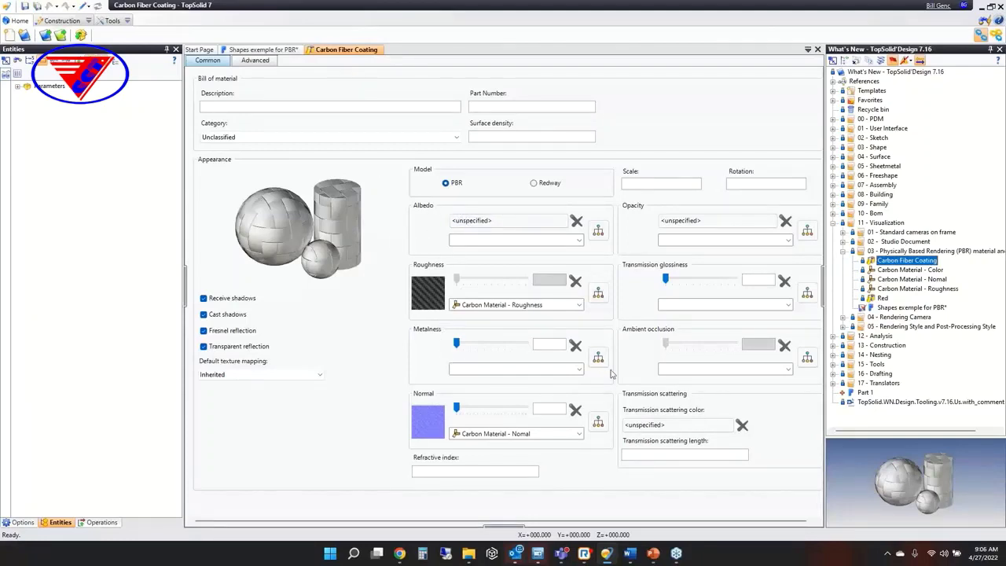
{"action": "left_click", "coordinate": [599, 294]}
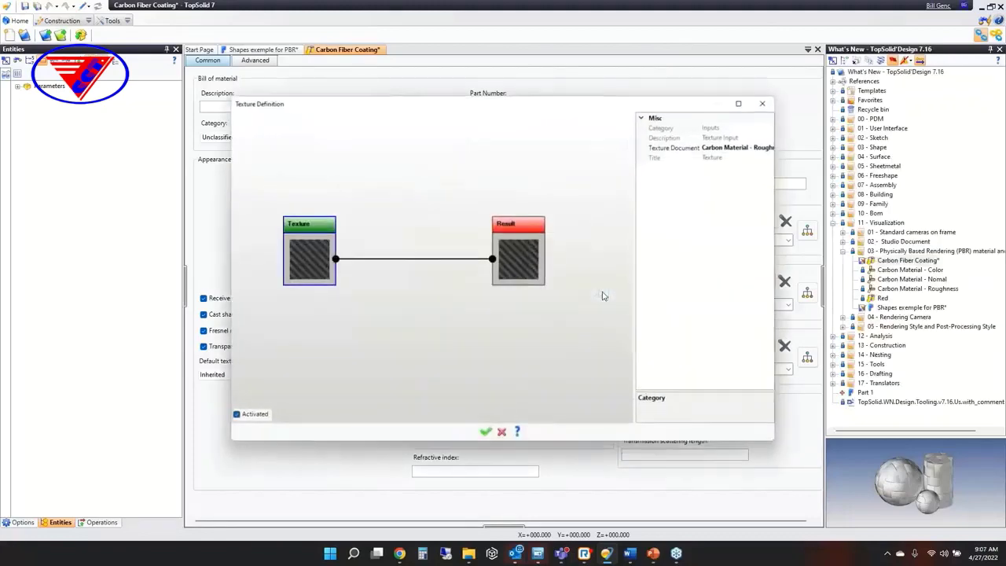
{"action": "left_click", "coordinate": [313, 250]}
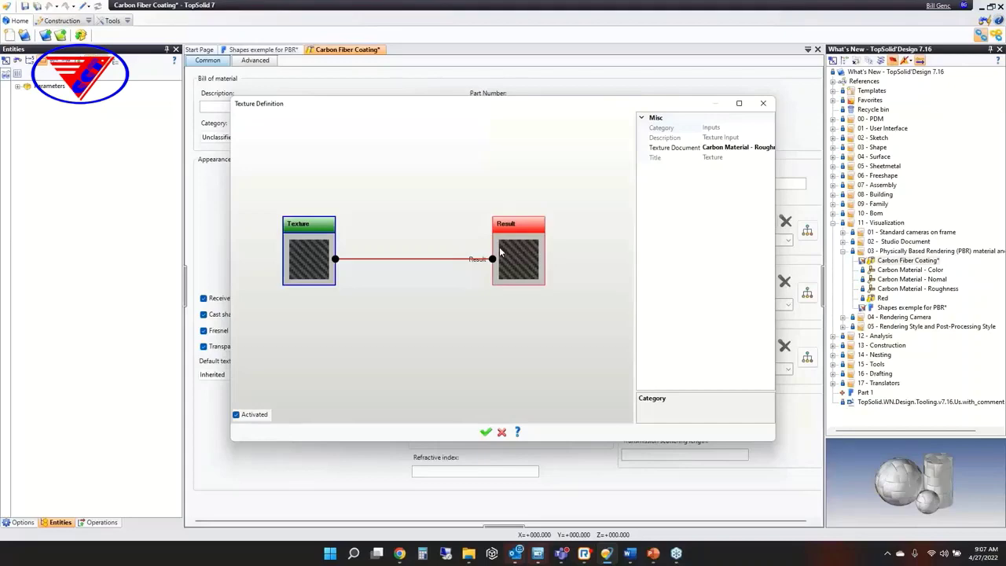
{"action": "left_click", "coordinate": [763, 103]}
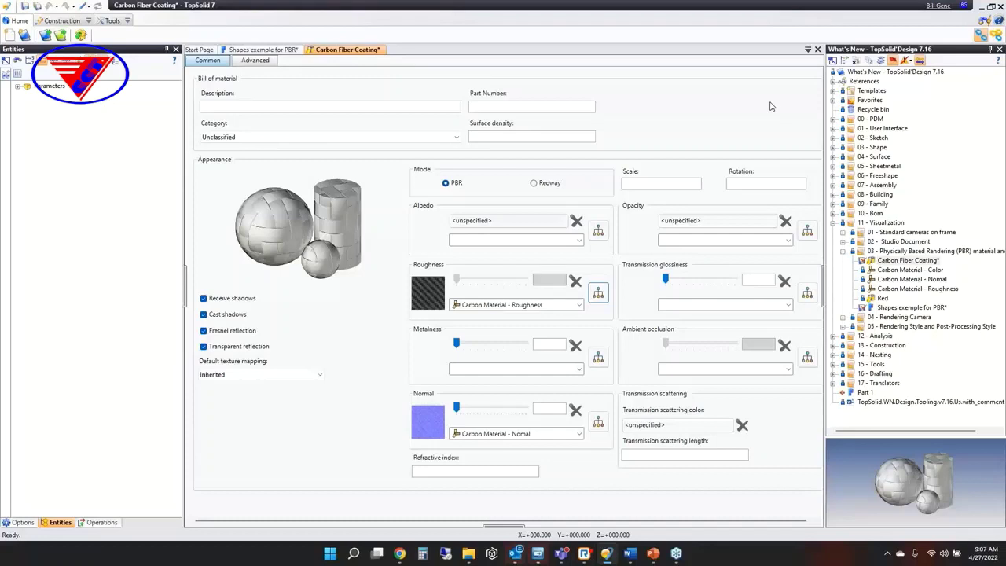
{"action": "middle_click", "coordinate": [337, 50]}
{"action": "left_click", "coordinate": [508, 299]}
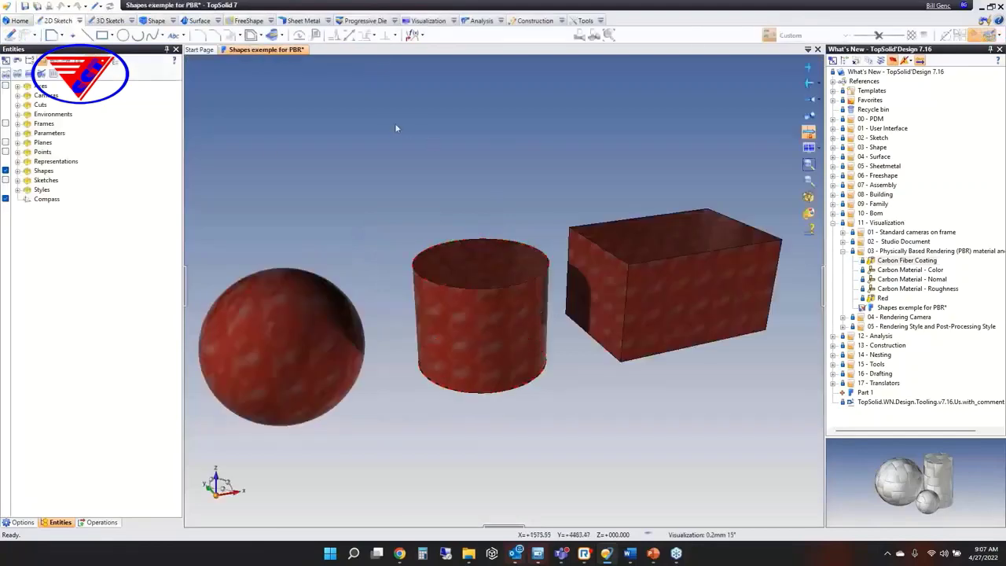
- Close the PBR shapes part without saving, and expand the 04 - Rendering Camera folder in place of the 03 folder
{"action": "middle_click", "coordinate": [259, 50]}
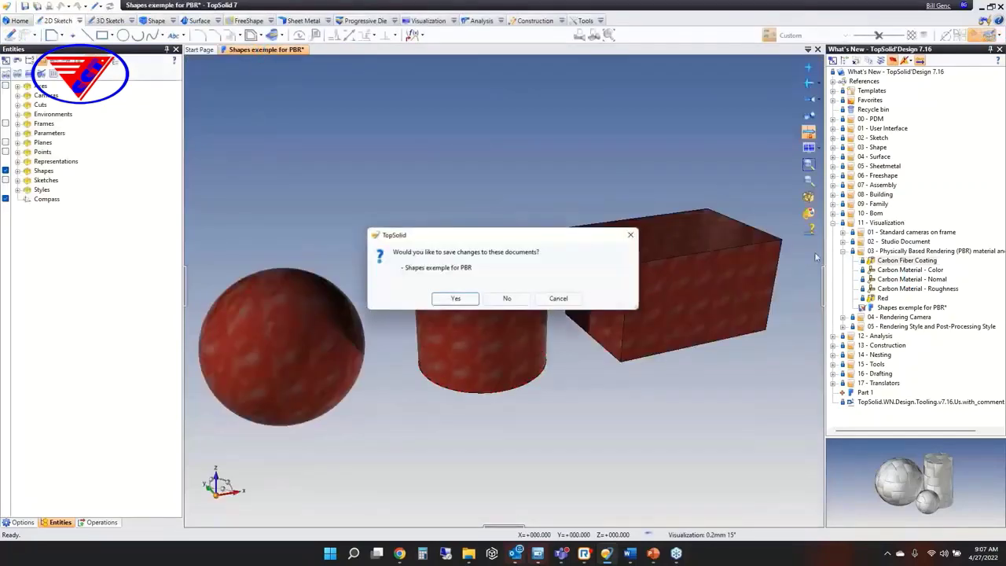
{"action": "left_click", "coordinate": [507, 298]}
{"action": "left_click", "coordinate": [843, 251]}
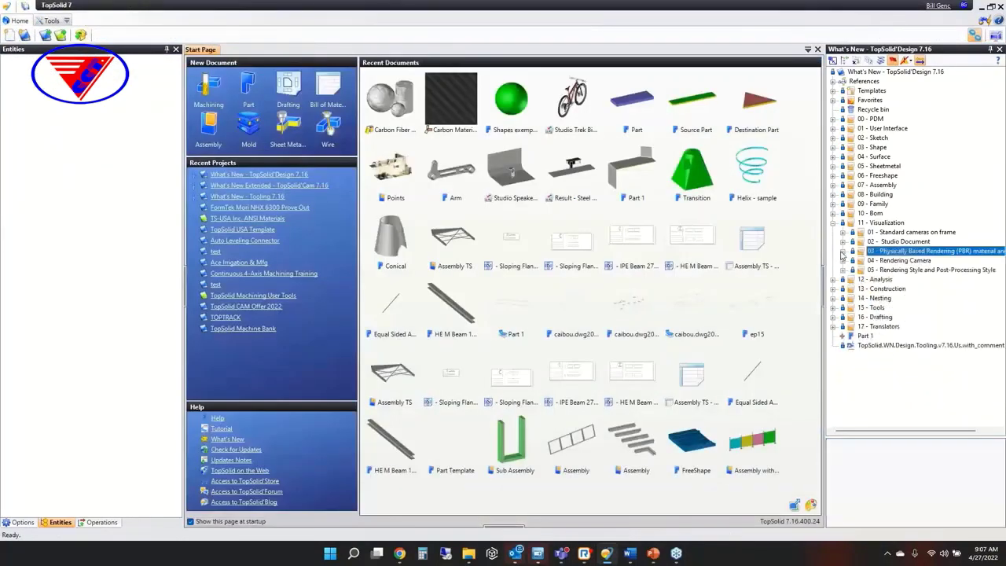
{"action": "left_click", "coordinate": [843, 260]}
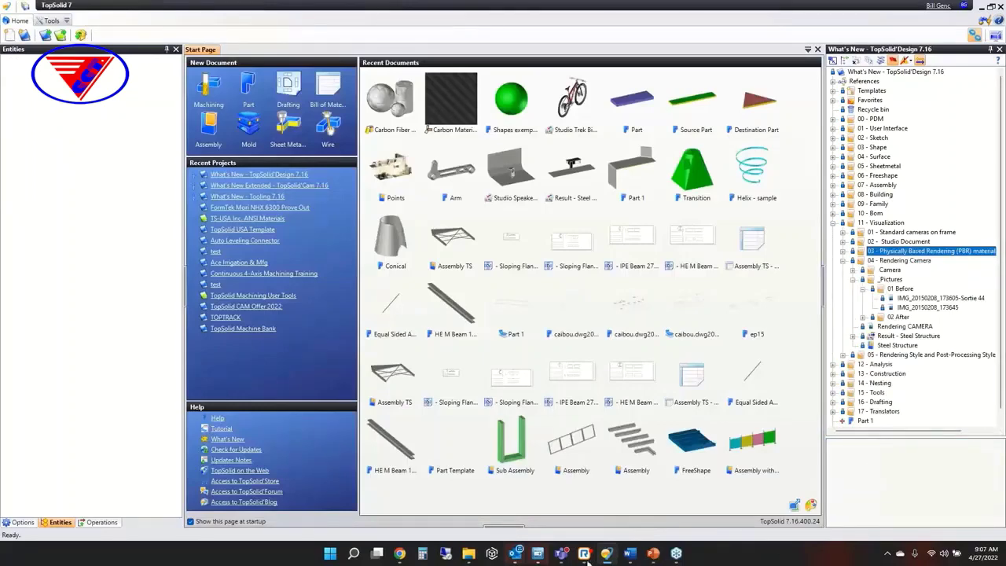
- Switch to the running PowerPoint slide show and bring up the Rendering Camera slide
{"action": "mouse_move", "coordinate": [651, 556]}
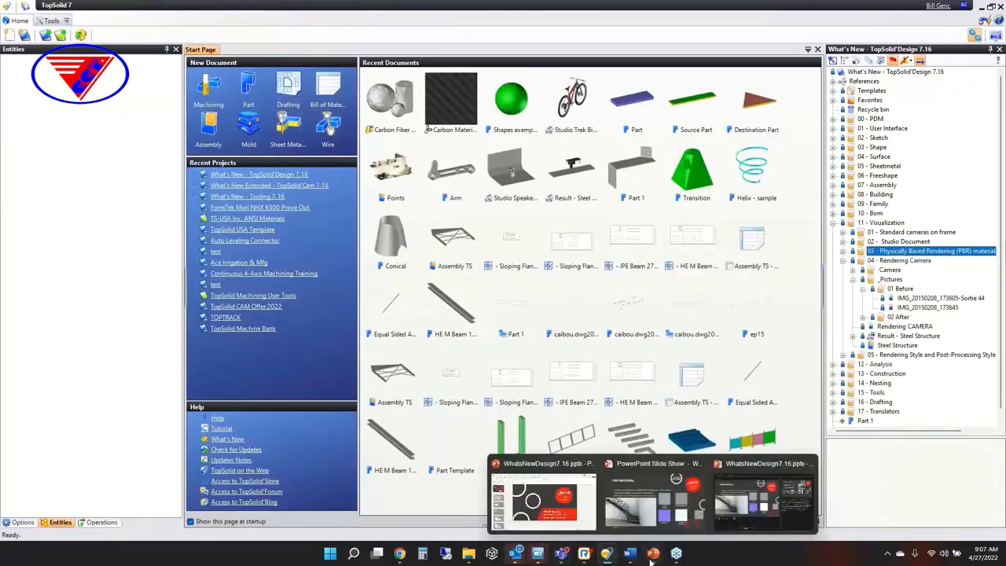
{"action": "left_click", "coordinate": [653, 495]}
{"action": "left_click", "coordinate": [891, 328]}
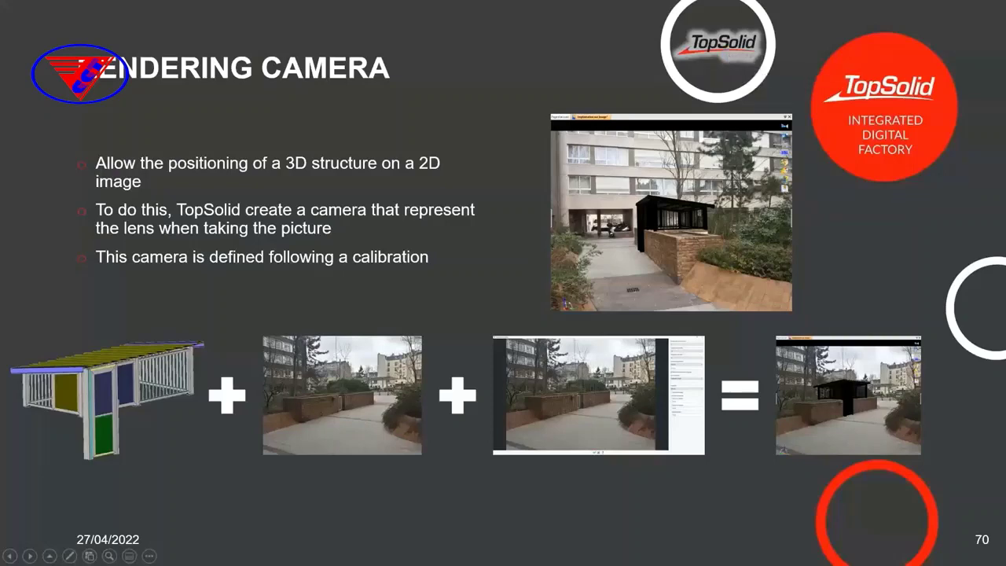
- Bring the browser with the Camera matching course over the slides and play its video in full screen
{"action": "left_click_drag", "start_coordinate": [1005, 77], "coordinate": [576, 23]}
{"action": "scroll", "coordinate": [526, 307], "scroll_direction": "down", "scroll_amount": 1}
{"action": "left_click", "coordinate": [358, 267]}
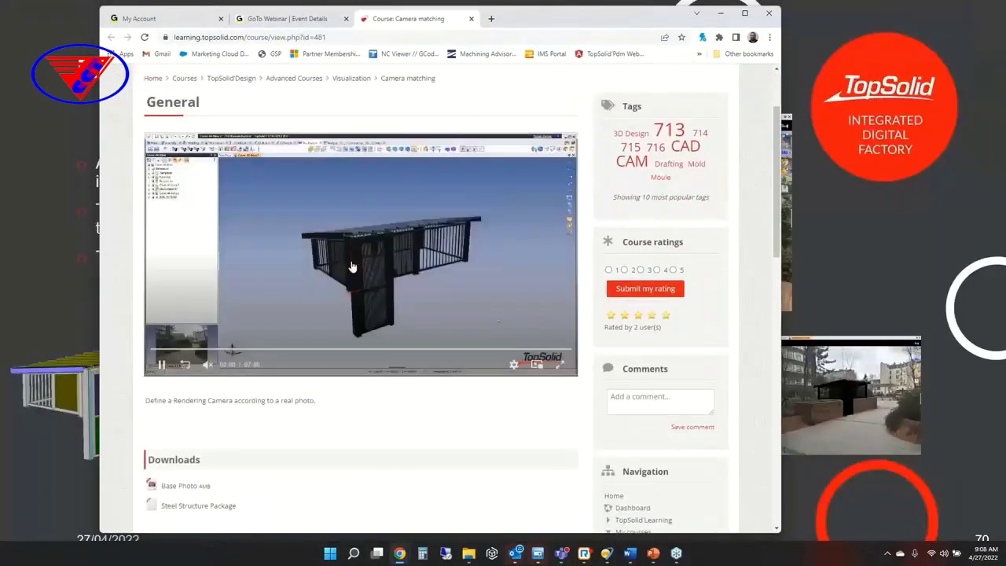
{"action": "left_click", "coordinate": [560, 365]}
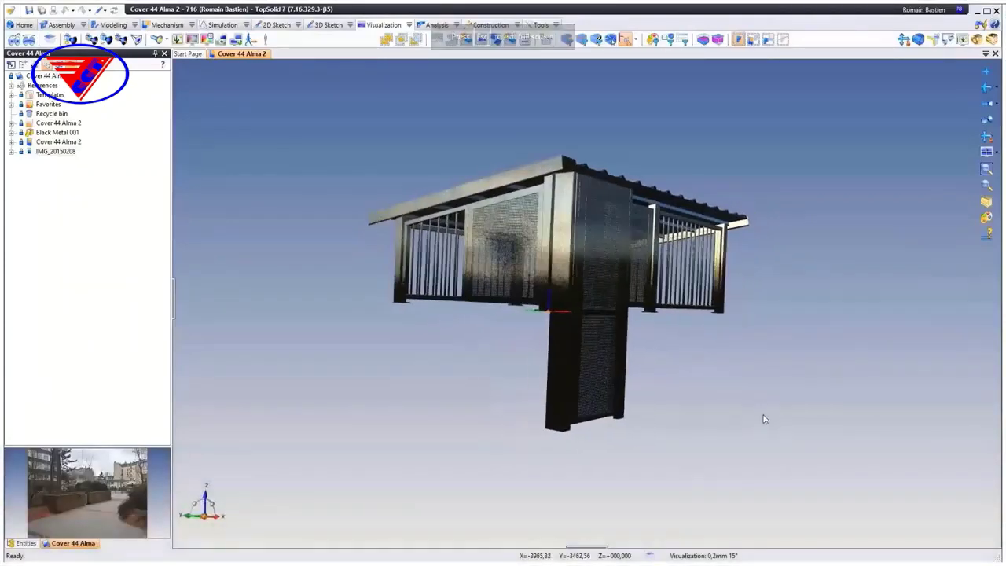
- Skip through the video from the site photo and studio setup to the bitmap and Rendering Camera settings
{"action": "mouse_move", "coordinate": [208, 543]}
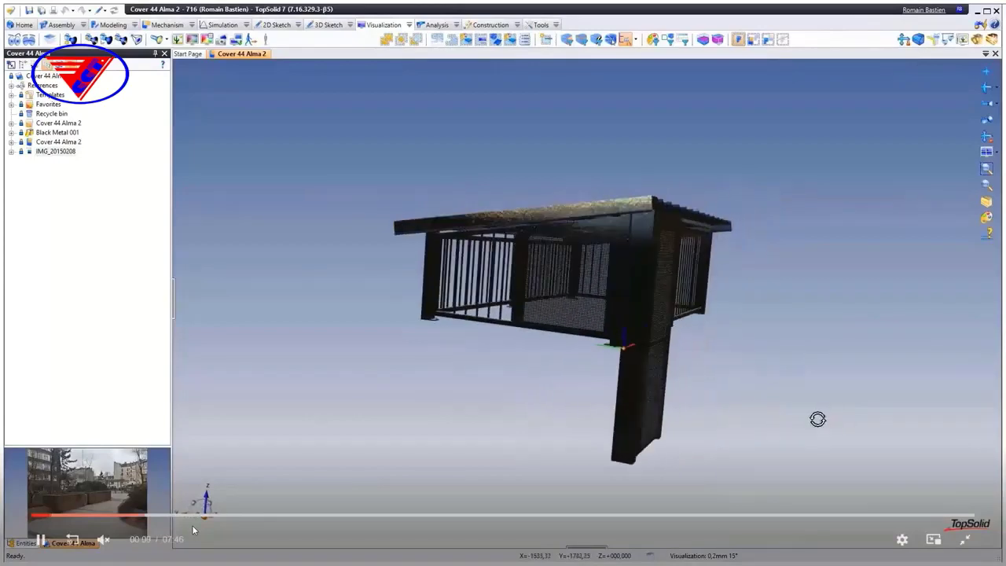
{"action": "left_click", "coordinate": [77, 525]}
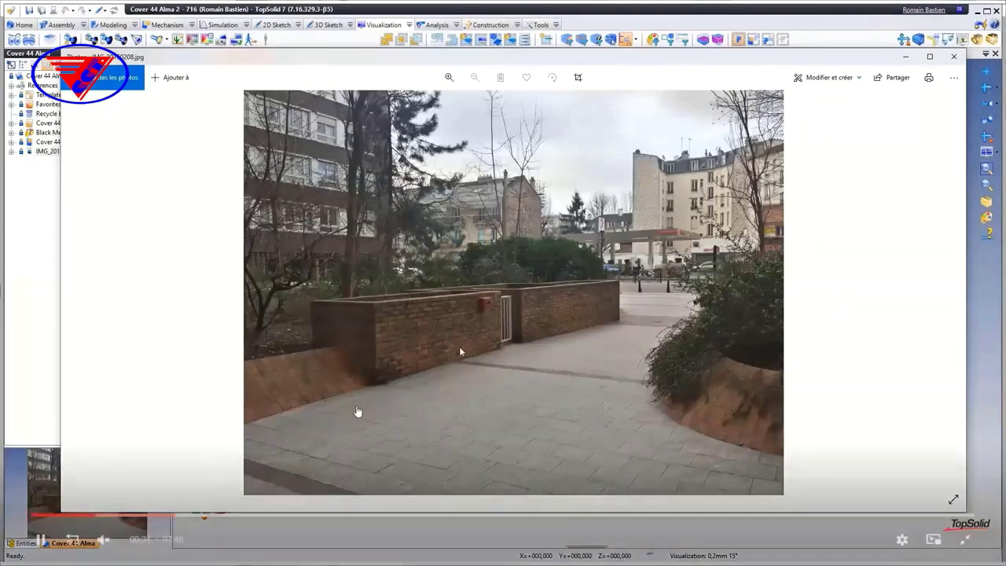
{"action": "left_click", "coordinate": [160, 516]}
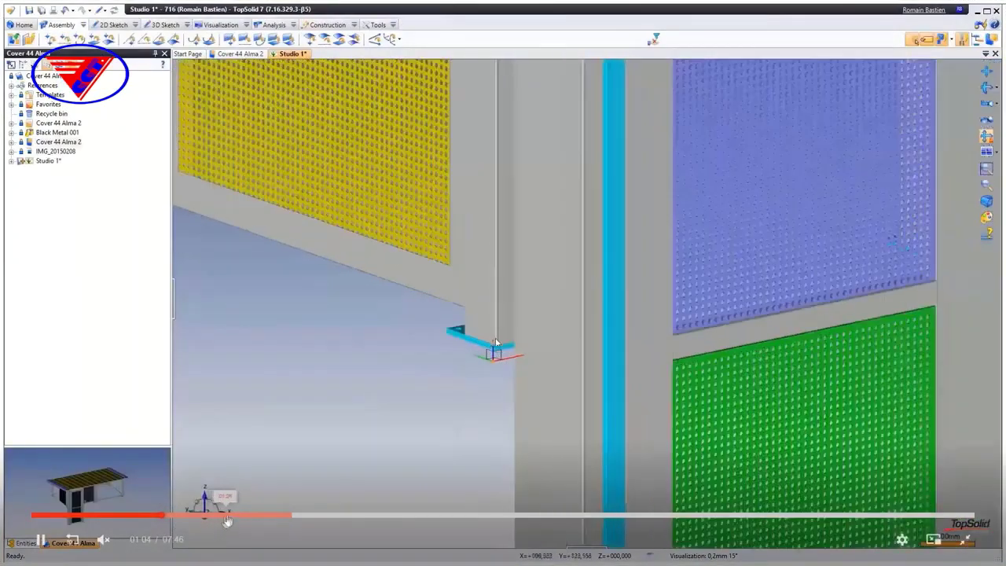
{"action": "left_click", "coordinate": [228, 517]}
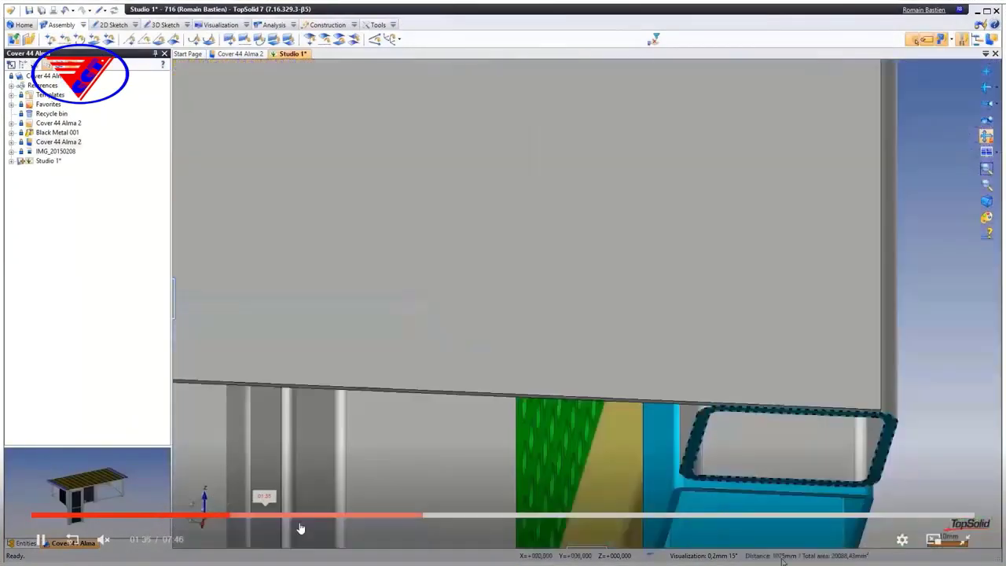
{"action": "left_click", "coordinate": [306, 517]}
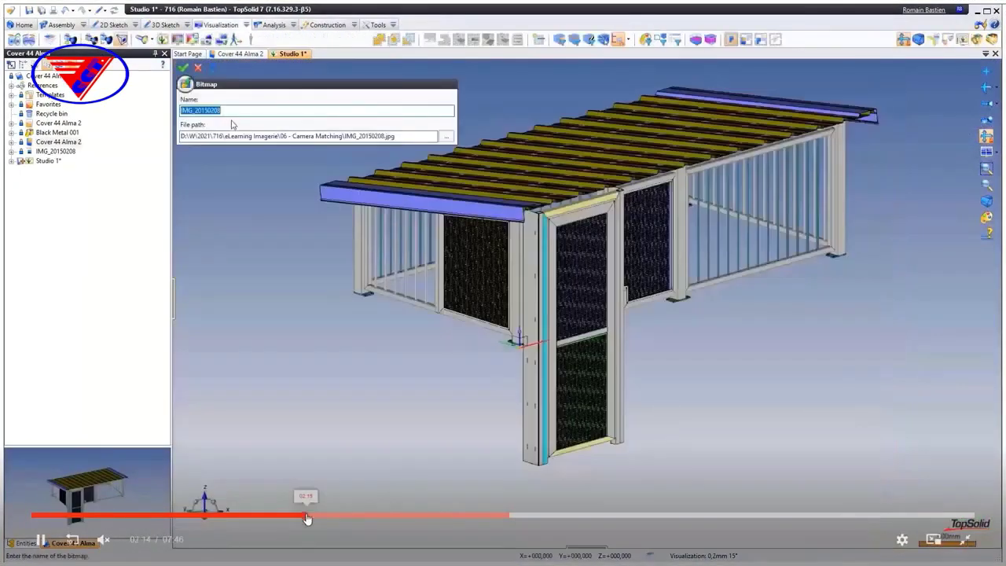
{"action": "left_click", "coordinate": [343, 516]}
{"action": "left_click", "coordinate": [379, 517]}
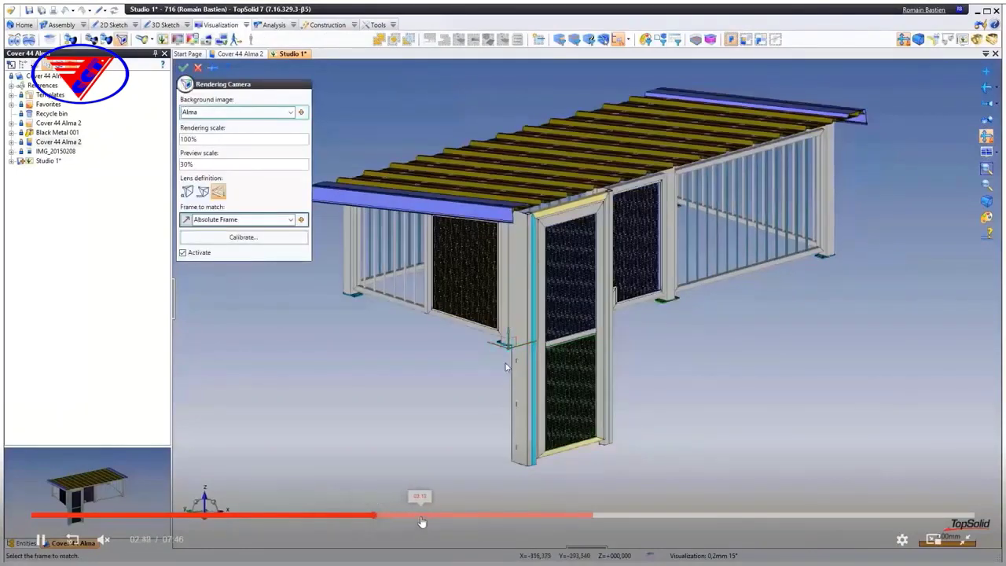
- Watch the camera calibration part of the video, covering the vanishing points, reference distance and origin placement
{"action": "left_click", "coordinate": [428, 518]}
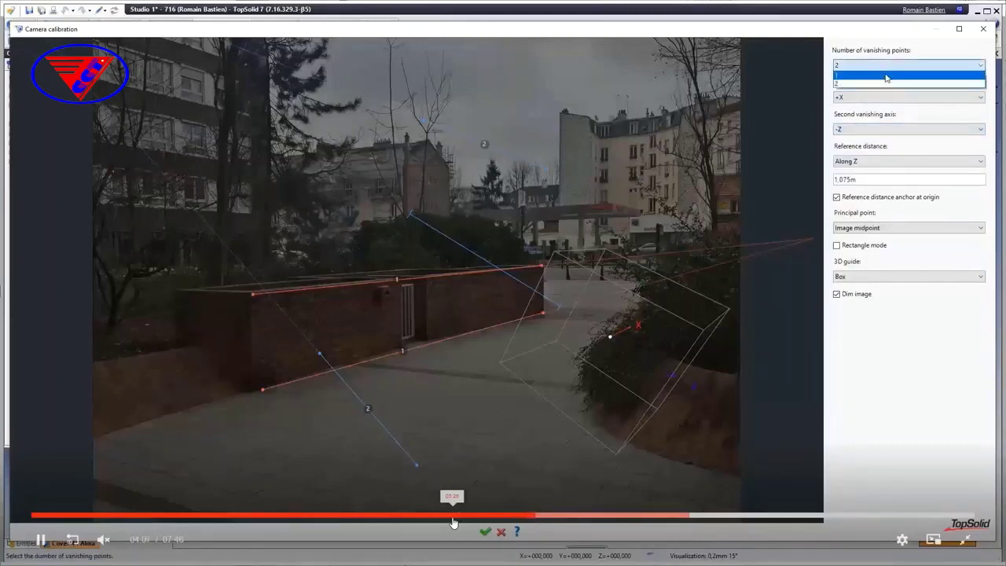
{"action": "left_click", "coordinate": [597, 522]}
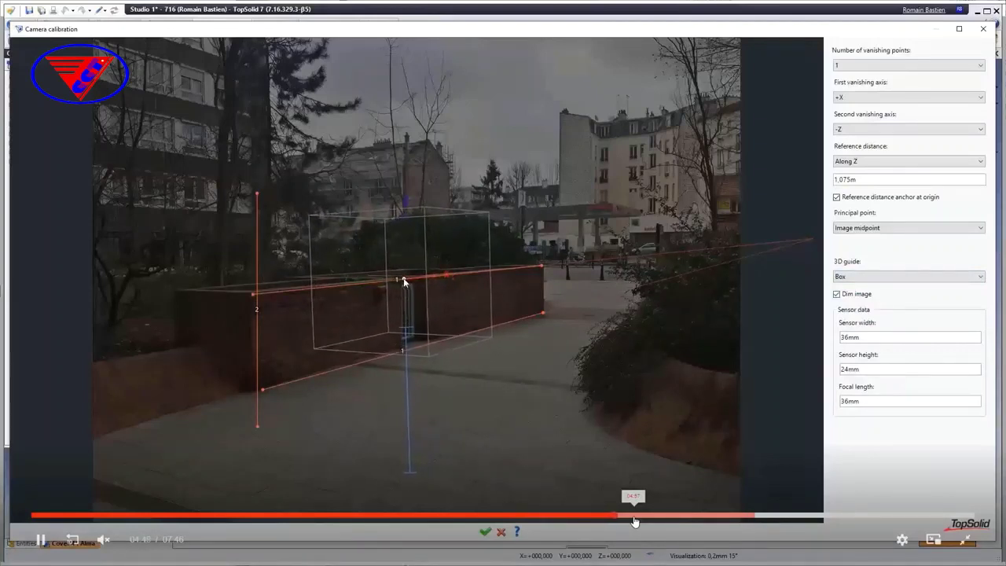
{"action": "left_click", "coordinate": [703, 519]}
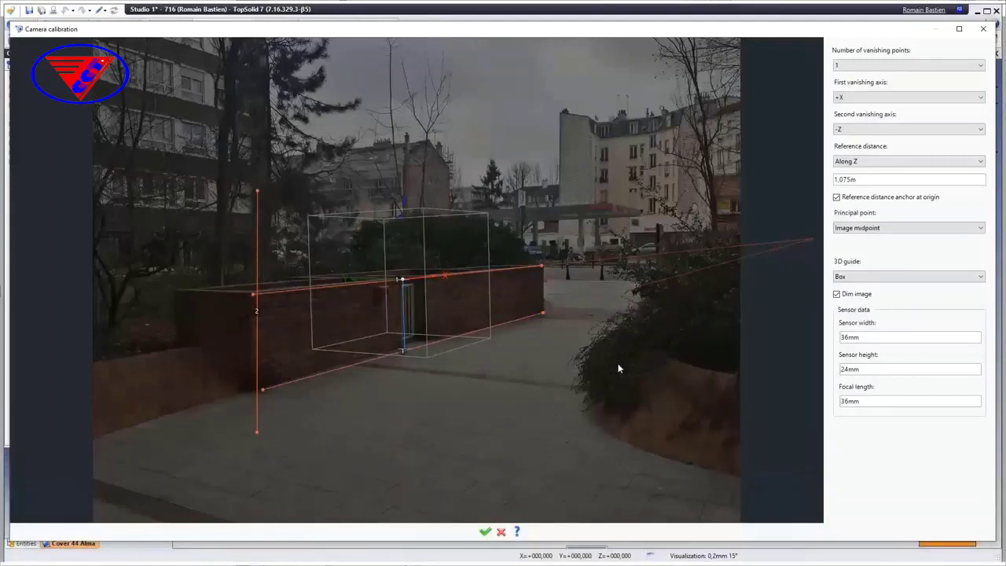
- Skip through the rest of the video, from the structure matched to the photo to the environment and final rendering
{"action": "mouse_move", "coordinate": [212, 337]}
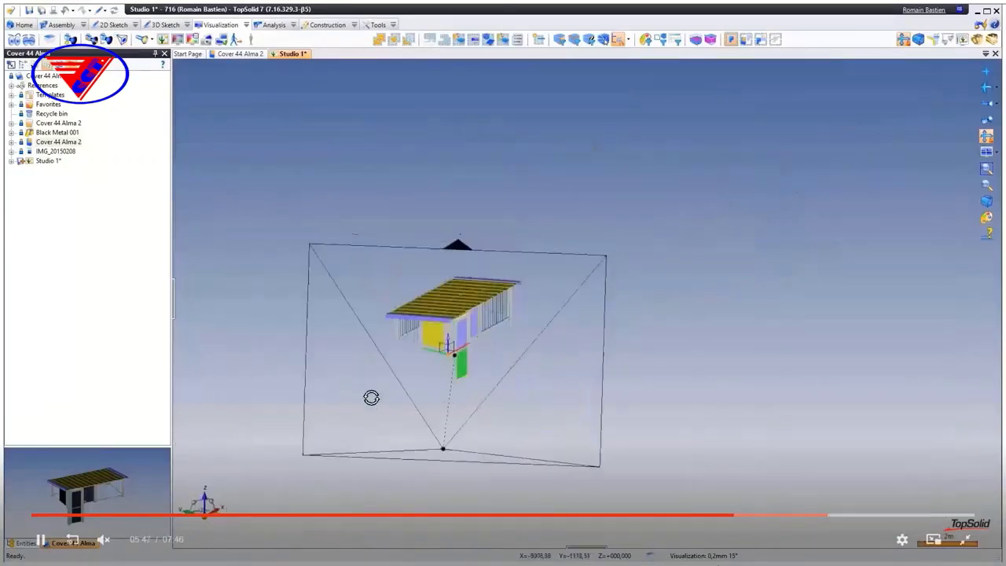
{"action": "left_click", "coordinate": [781, 516]}
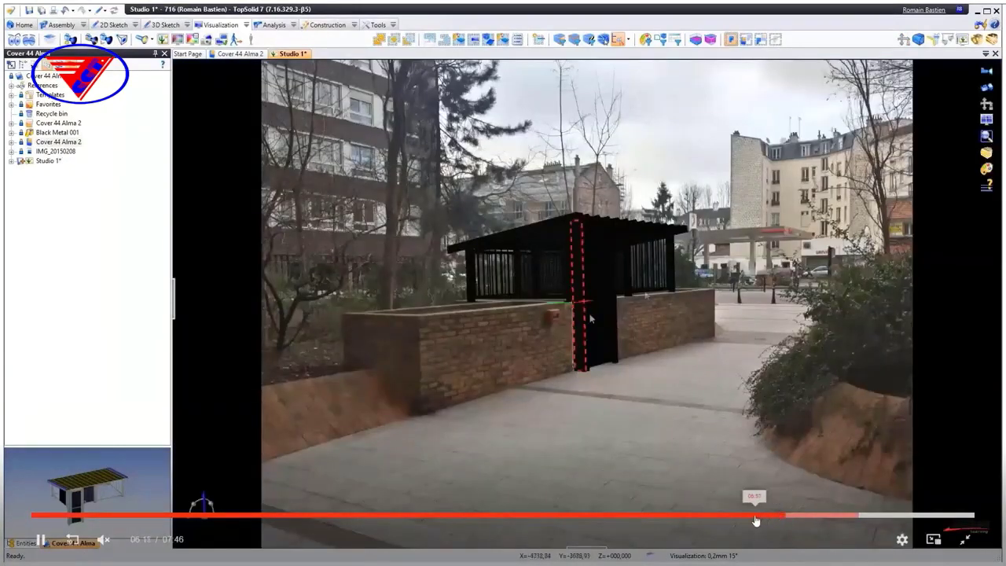
{"action": "left_click", "coordinate": [758, 519]}
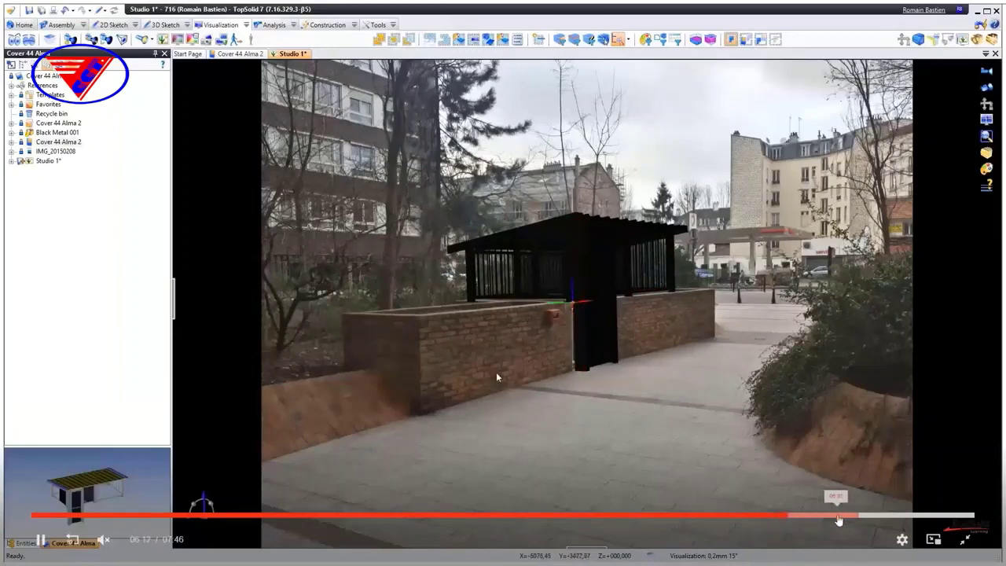
{"action": "left_click", "coordinate": [842, 517]}
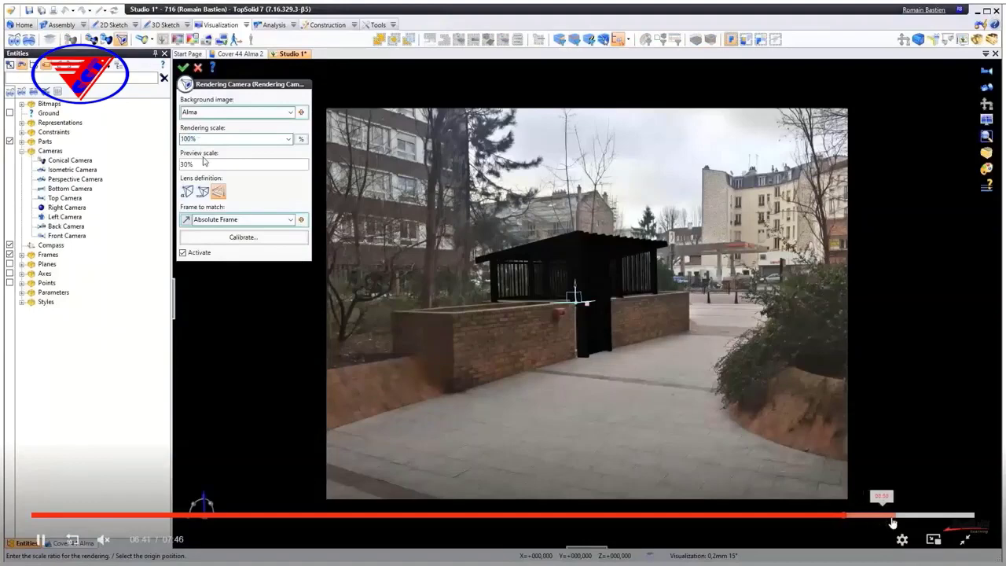
{"action": "left_click", "coordinate": [893, 516]}
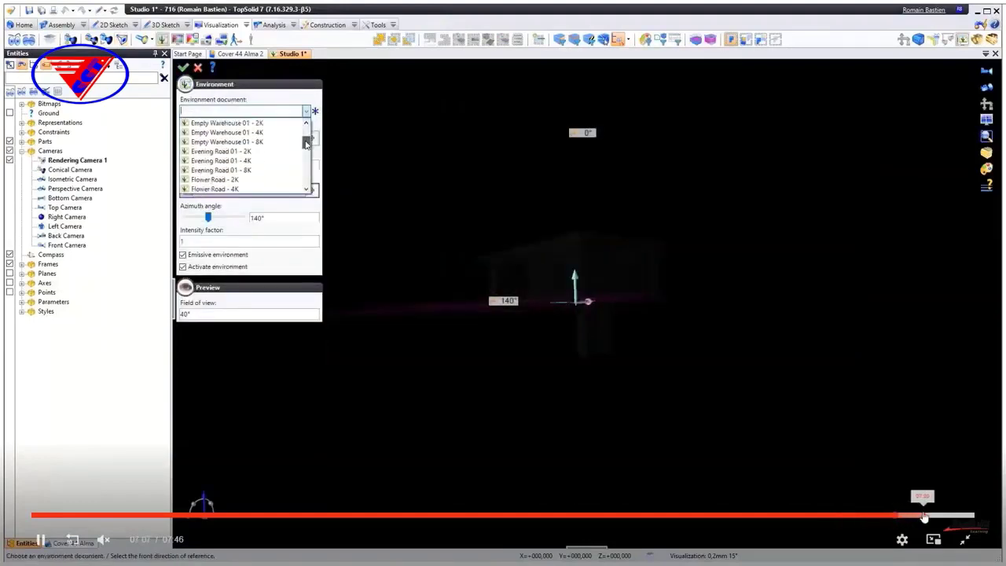
{"action": "left_click", "coordinate": [951, 517]}
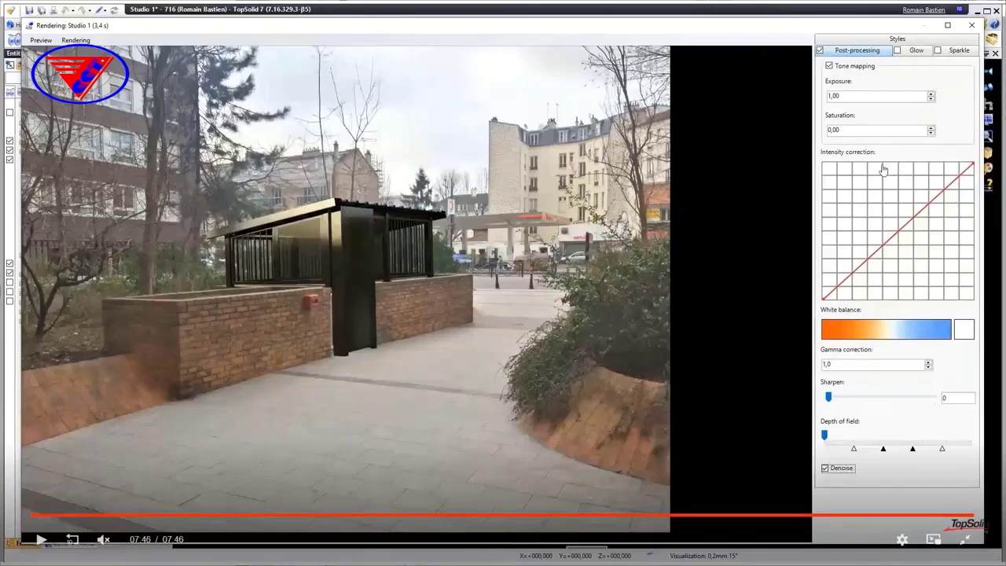
- Leave the full-screen video, close the Camera matching course page and minimize the browser
{"action": "left_click", "coordinate": [965, 540]}
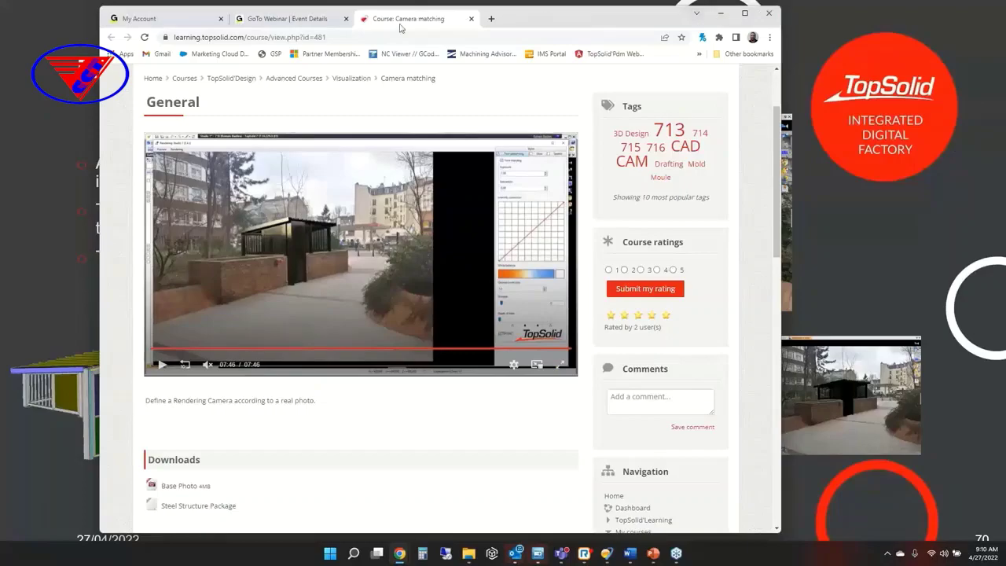
{"action": "key", "text": "ctrl+w"}
{"action": "left_click", "coordinate": [721, 13]}
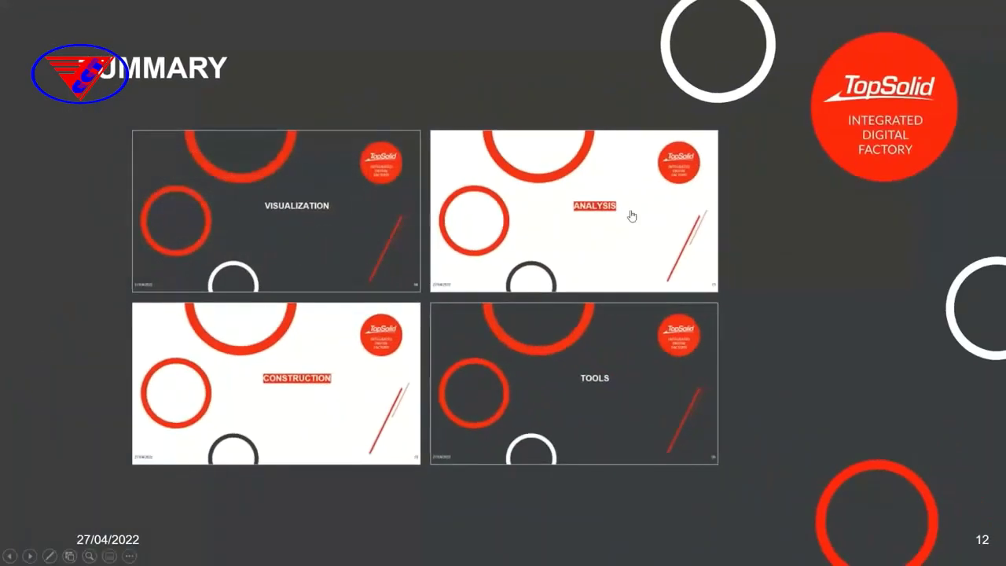
- Go from the Summary slide to the Analysis section and show its Various Enhancement slide
{"action": "left_click", "coordinate": [615, 216]}
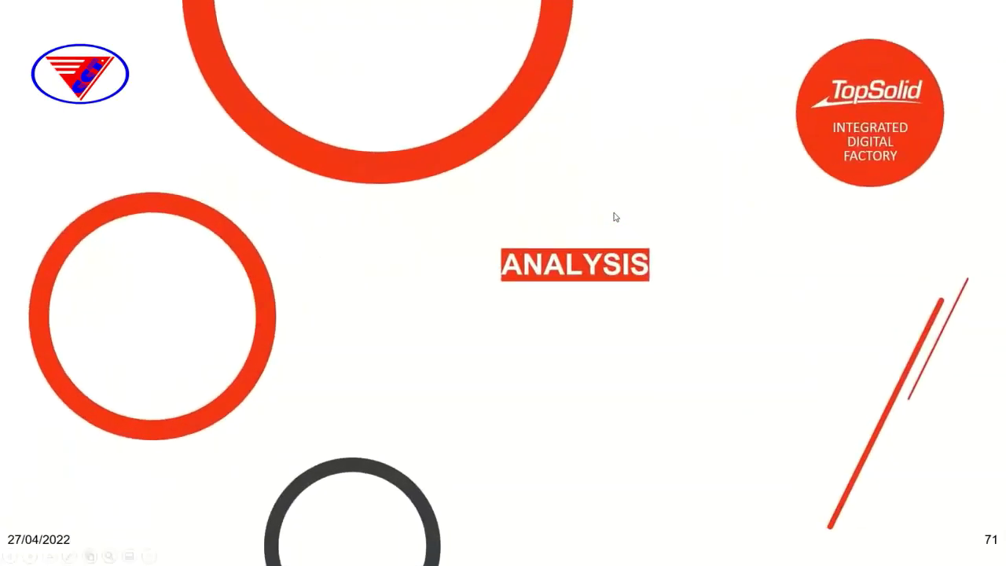
{"action": "left_click", "coordinate": [485, 316]}
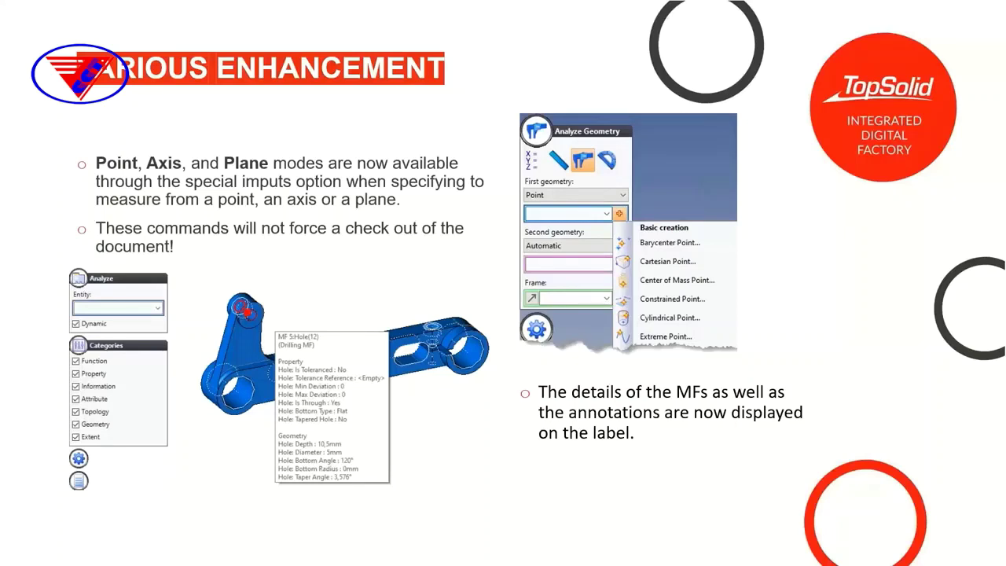
- Switch to TopSolid, collapse the 11 - Visualization folder and open the Arm part from the 12 - Analysis folder
{"action": "key", "text": "super"}
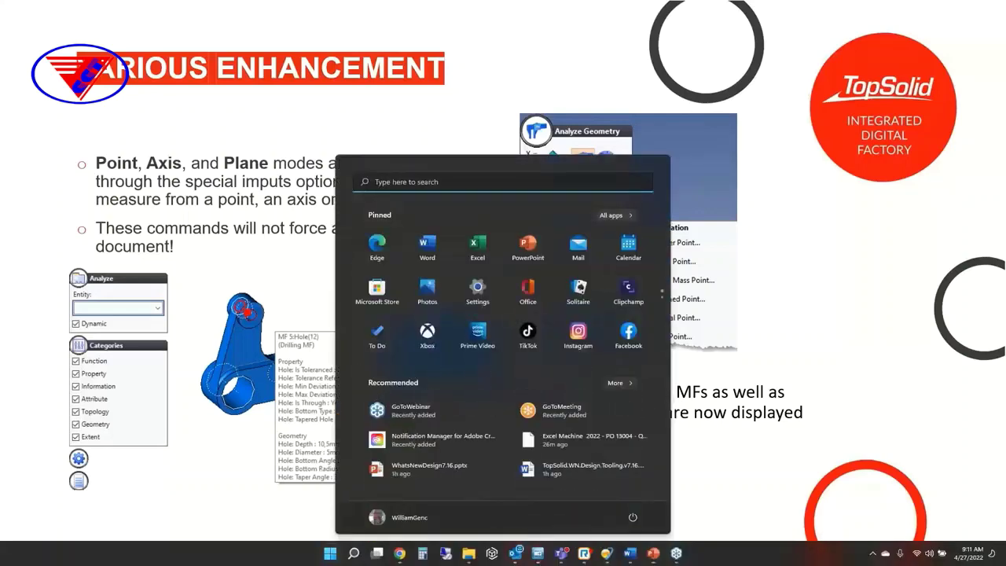
{"action": "mouse_move", "coordinate": [602, 560]}
{"action": "left_click", "coordinate": [607, 555]}
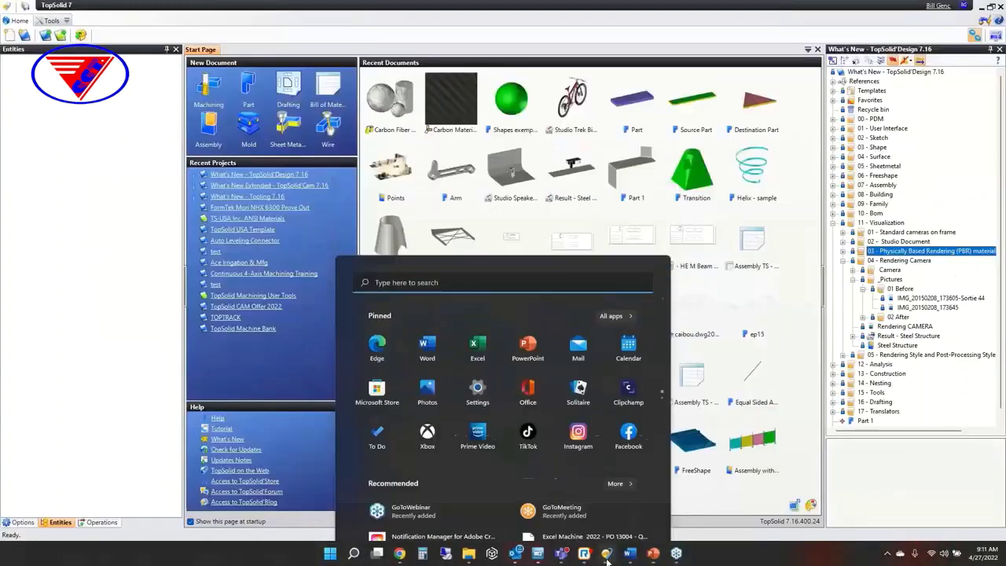
{"action": "left_click", "coordinate": [843, 261]}
{"action": "left_click", "coordinate": [833, 225]}
{"action": "left_click", "coordinate": [833, 233]}
{"action": "double_click", "coordinate": [873, 242]}
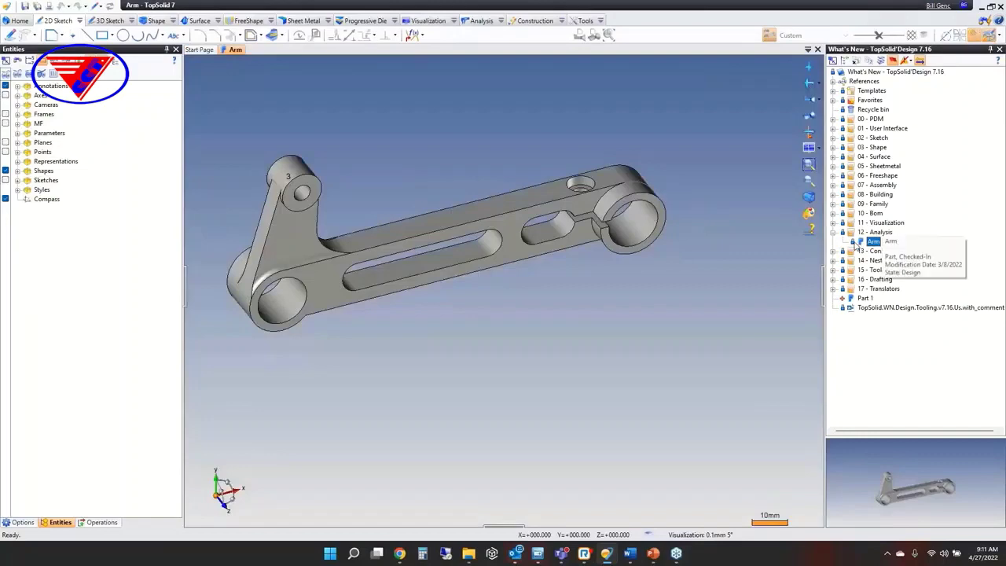
- Start an Analyze Geometry measurement on the arm and set the first geometry type to Point
{"action": "left_click", "coordinate": [469, 23]}
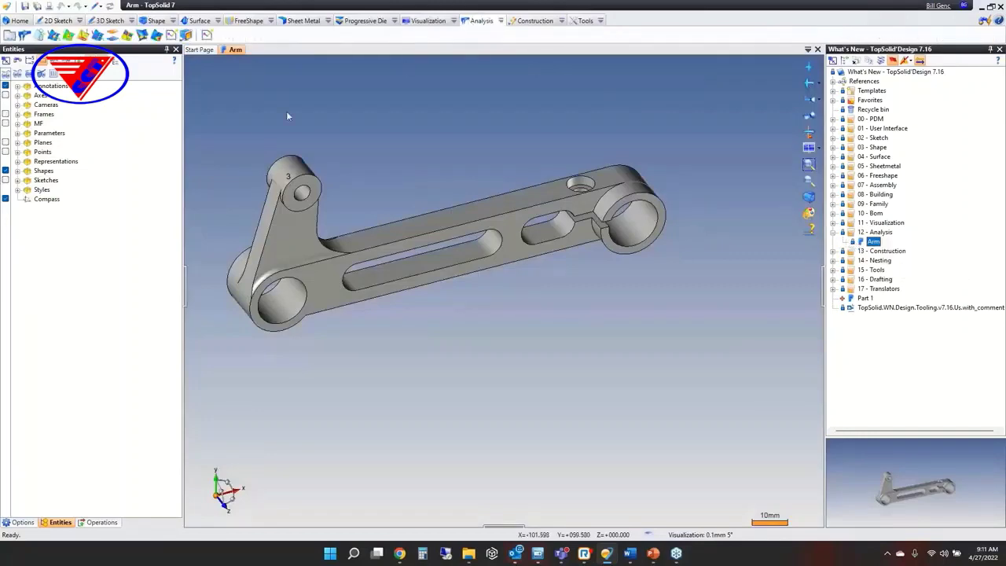
{"action": "left_click", "coordinate": [23, 35]}
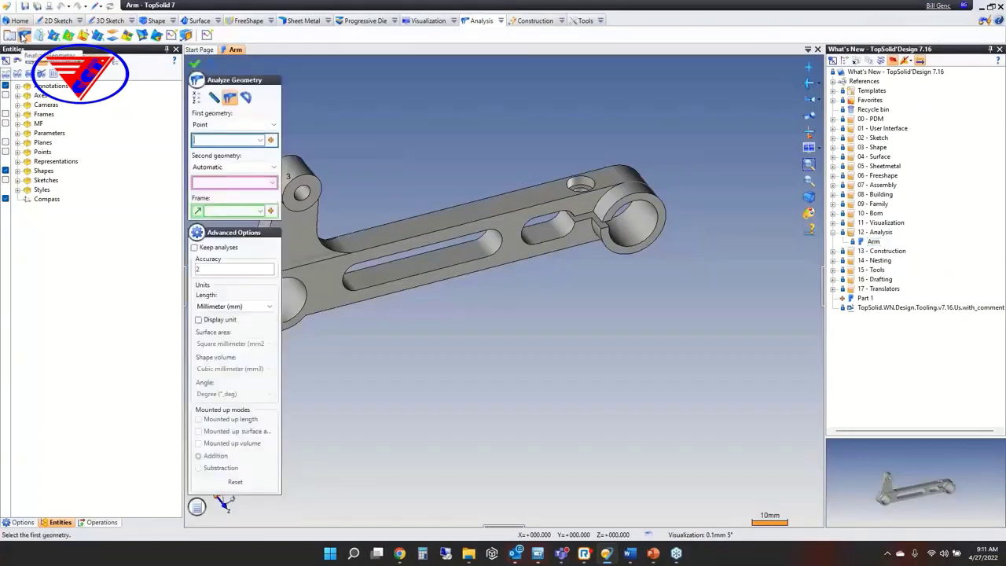
{"action": "middle_click_drag", "start_coordinate": [388, 131], "coordinate": [470, 137]}
{"action": "left_click", "coordinate": [270, 125]}
{"action": "left_click", "coordinate": [267, 135]}
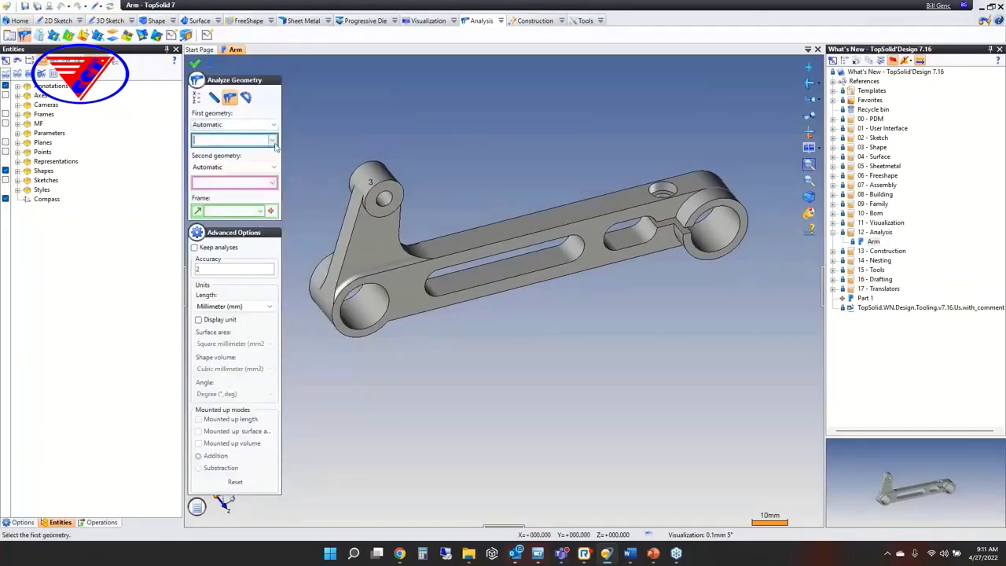
{"action": "left_click", "coordinate": [271, 124]}
{"action": "left_click", "coordinate": [239, 142]}
- Define the first geometry as the midpoint between the centres of the front and rear edges of the arm's lower-left bore
{"action": "left_click", "coordinate": [271, 140]}
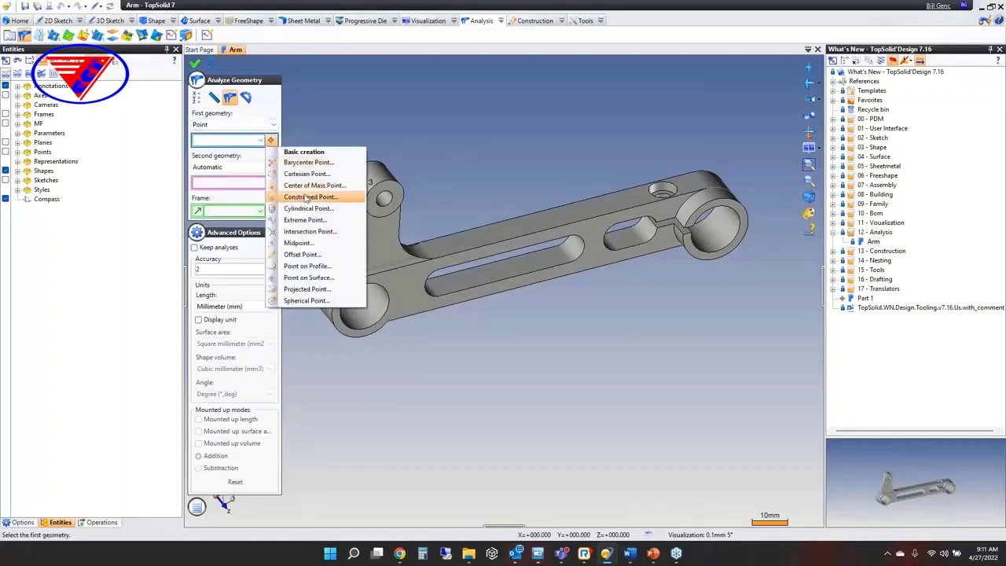
{"action": "left_click", "coordinate": [301, 243]}
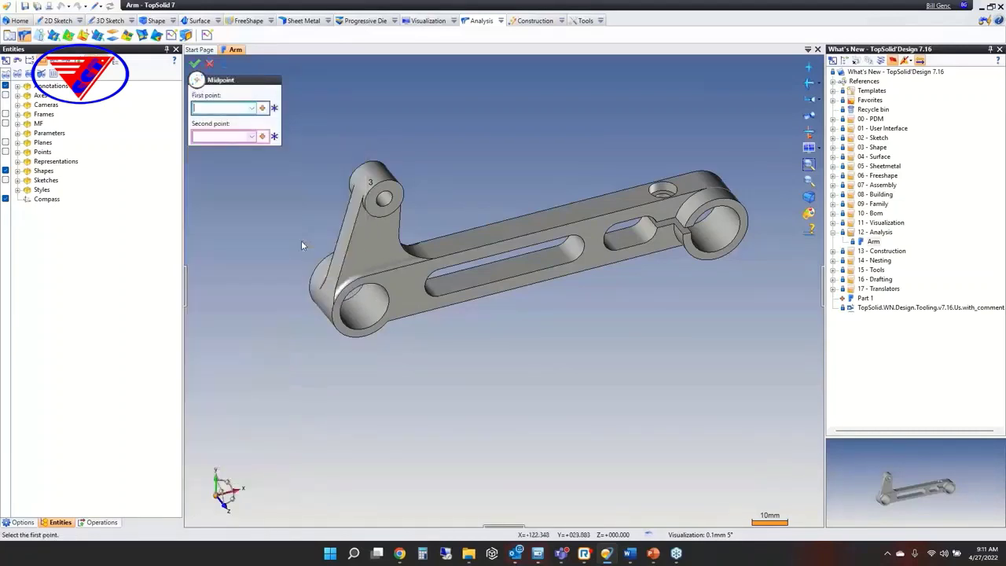
{"action": "left_click", "coordinate": [388, 324]}
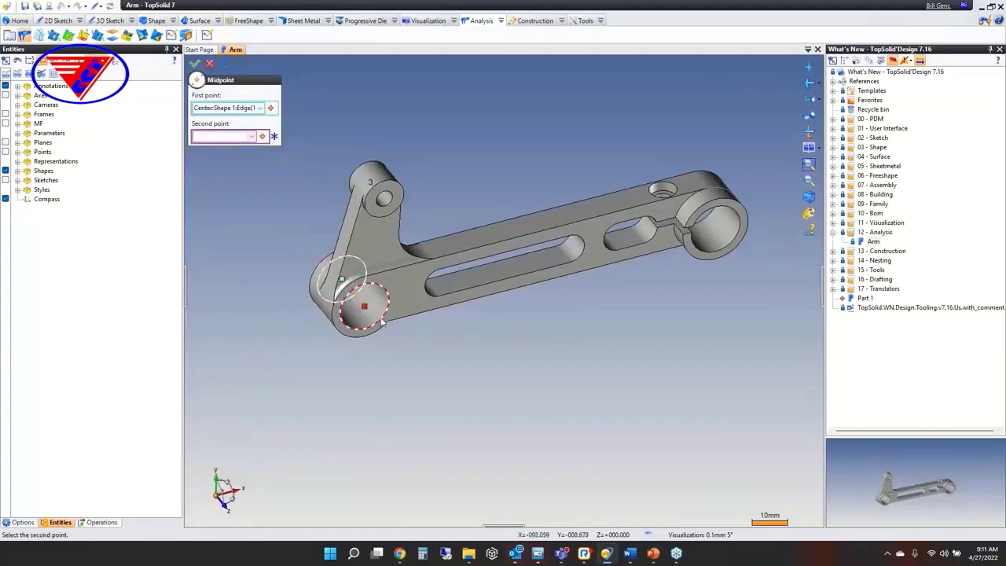
{"action": "left_click", "coordinate": [386, 323]}
{"action": "left_click", "coordinate": [195, 63]}
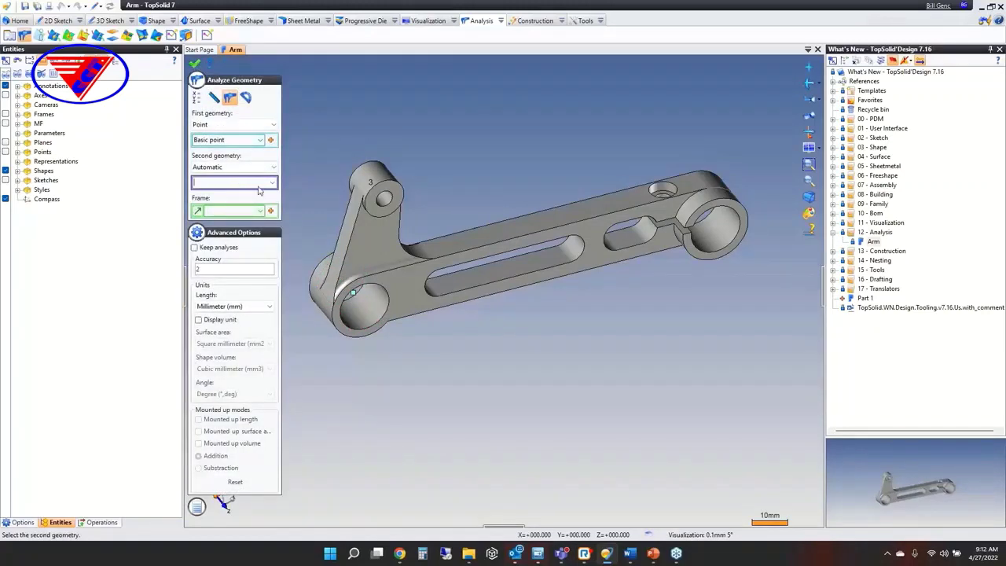
- Measure from that midpoint to the centre of the small hole on the arm's upper face, and move the result label nearer the arm
{"action": "left_click", "coordinate": [665, 190]}
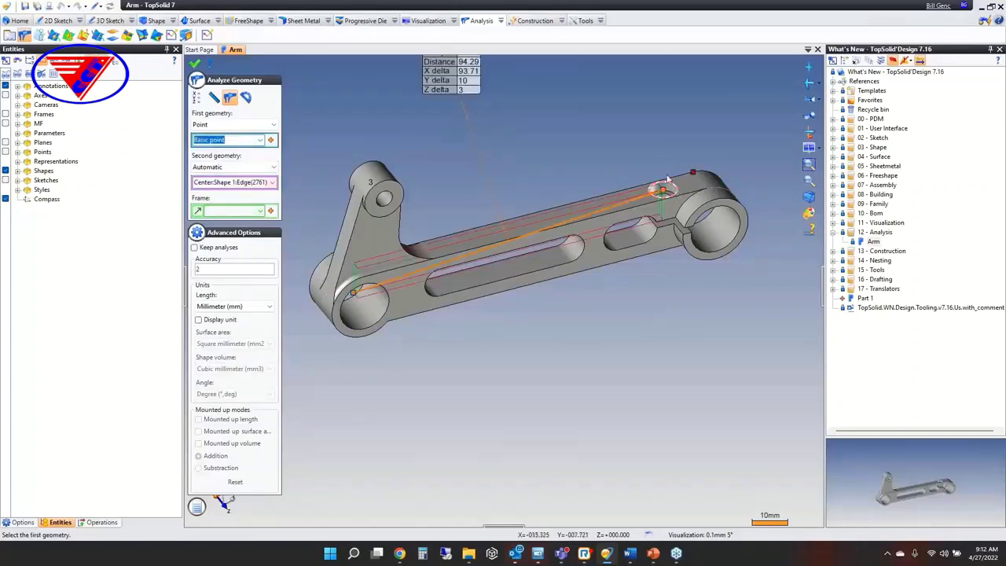
{"action": "left_click_drag", "start_coordinate": [445, 79], "coordinate": [421, 132]}
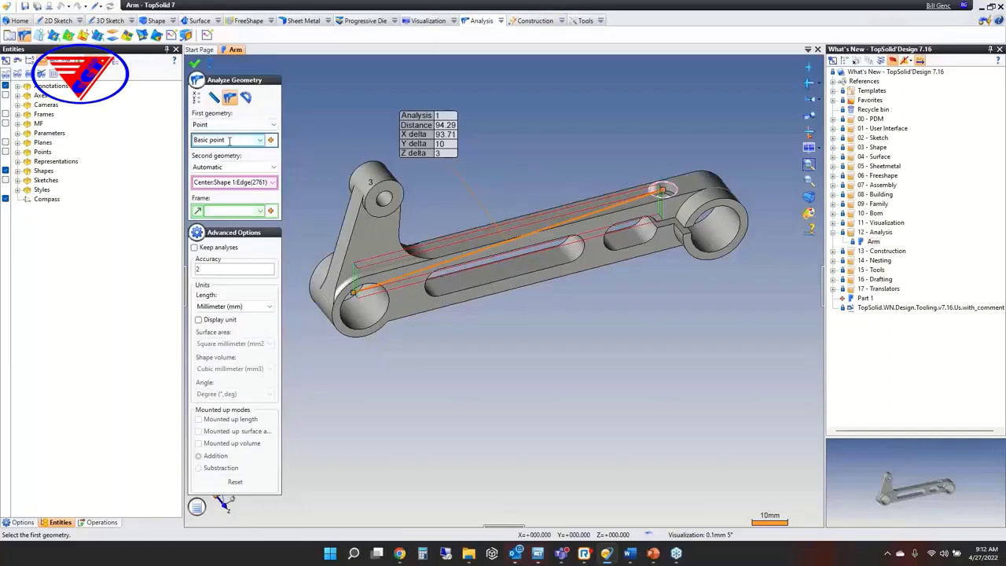
- Set the first geometry type to Axis, check the available axis creation methods, and end the geometry analysis
{"action": "left_click", "coordinate": [252, 125]}
{"action": "left_click", "coordinate": [266, 144]}
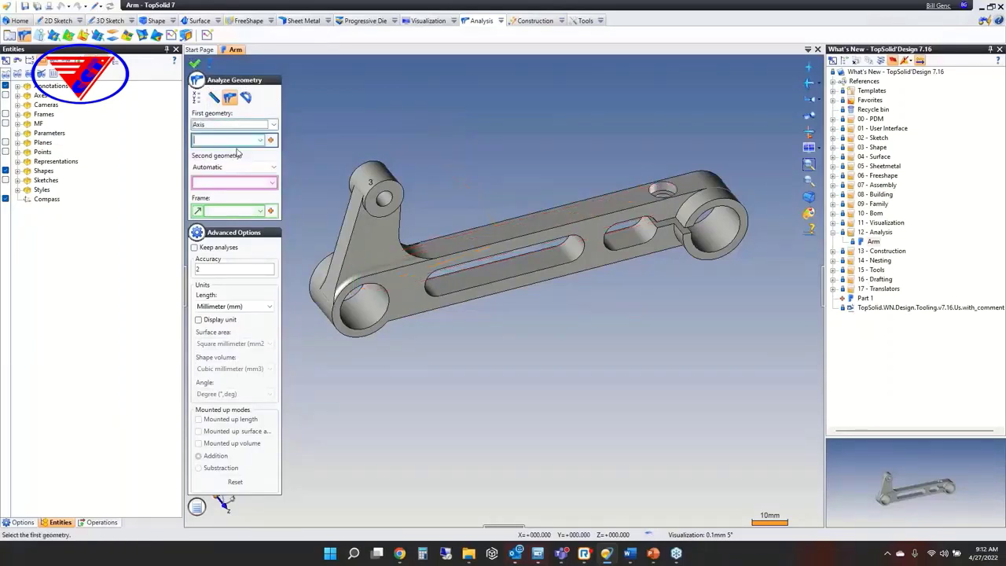
{"action": "left_click", "coordinate": [270, 141]}
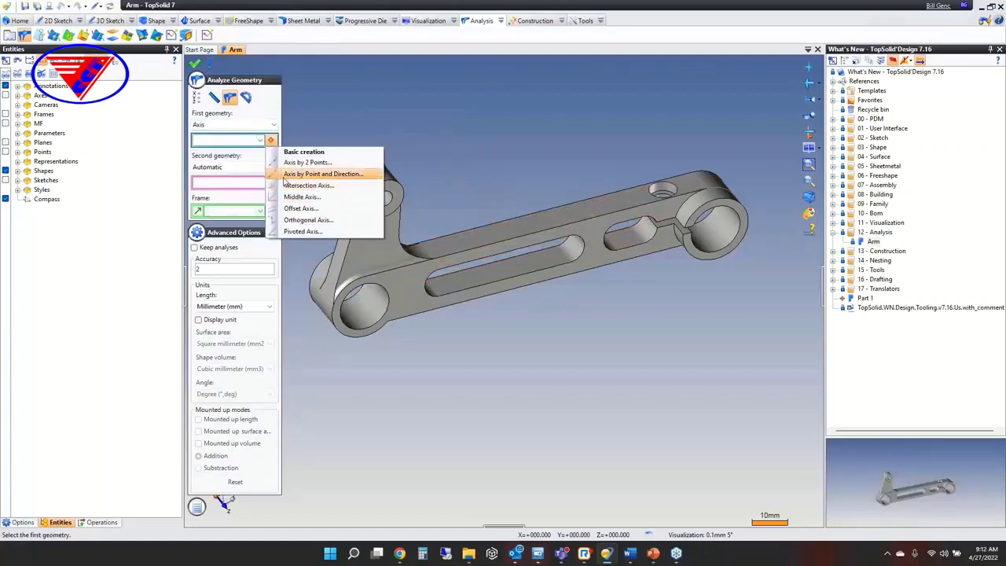
{"action": "left_click", "coordinate": [294, 99]}
{"action": "left_click", "coordinate": [195, 65]}
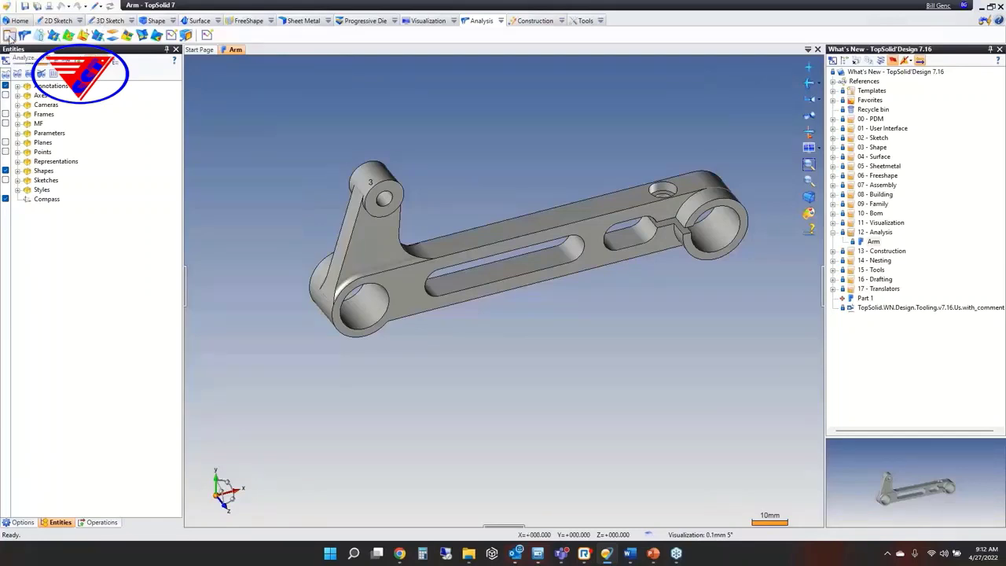
- Show the MF entities on the arm and inspect its machining features and faces with the dynamic Analyze command
{"action": "left_click", "coordinate": [6, 123]}
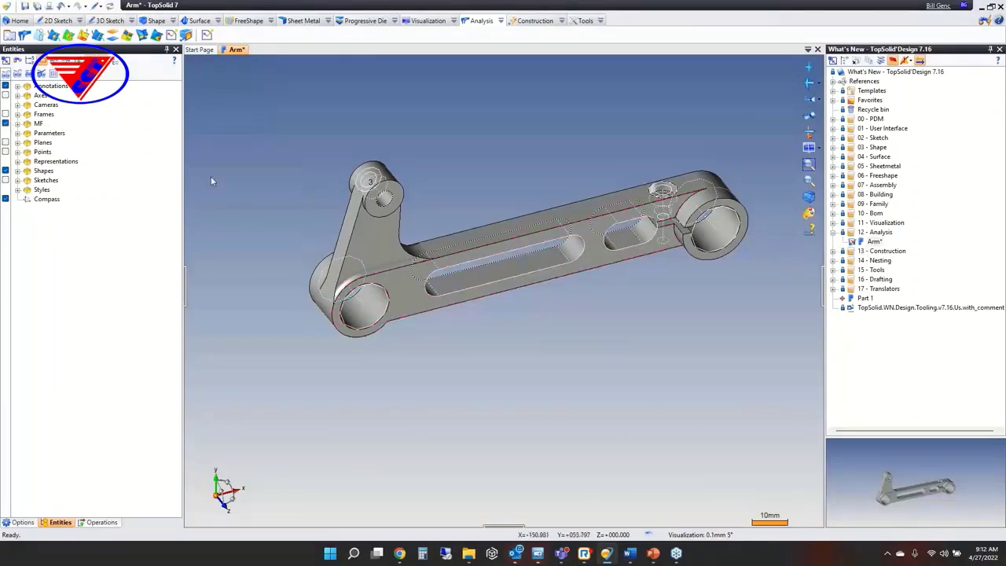
{"action": "left_click", "coordinate": [10, 34]}
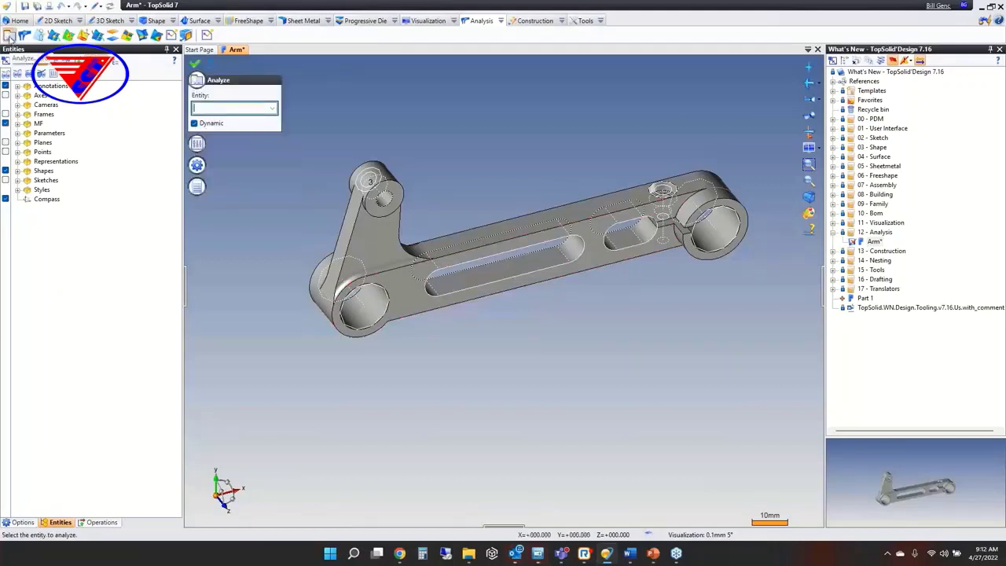
{"action": "mouse_move", "coordinate": [364, 309]}
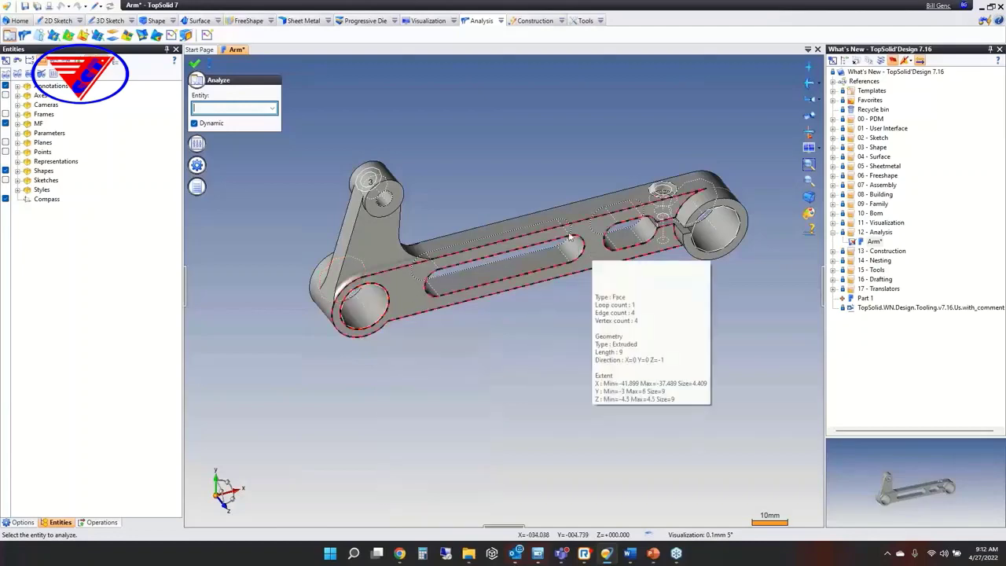
{"action": "key", "text": "Escape"}
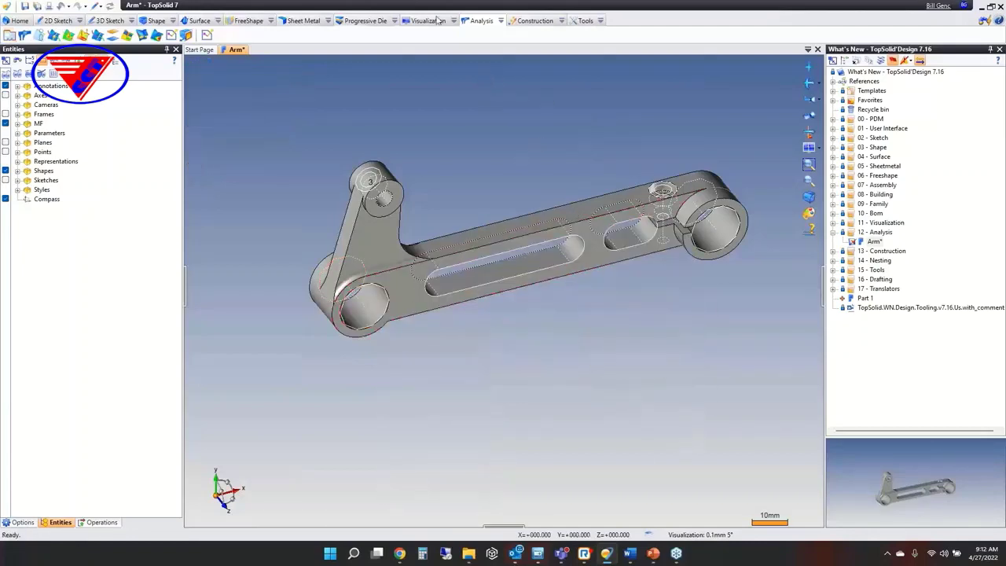
- Close the Arm part without saving its changes and switch to the running PowerPoint slide show
{"action": "middle_click", "coordinate": [234, 51]}
{"action": "left_click", "coordinate": [504, 297]}
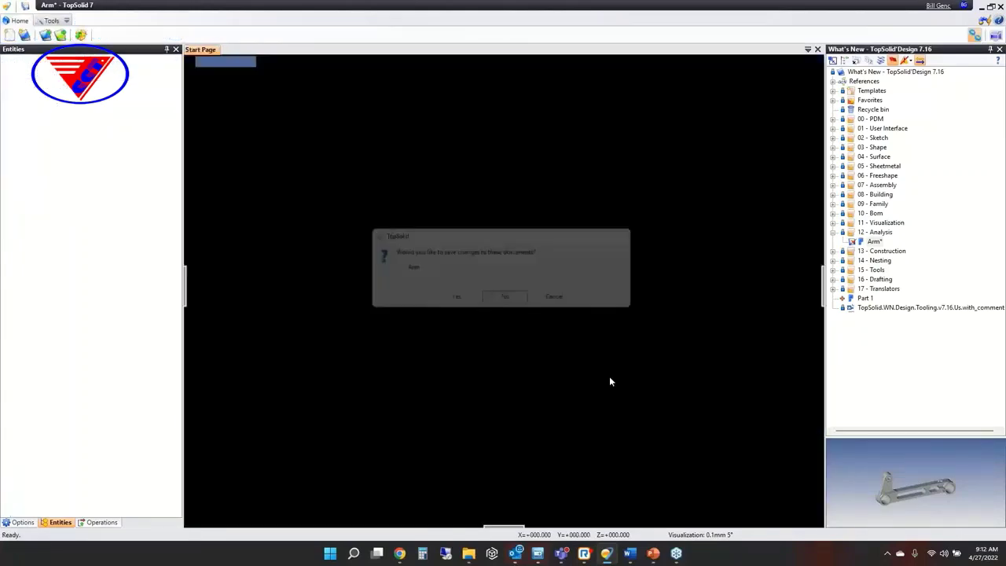
{"action": "mouse_move", "coordinate": [653, 554]}
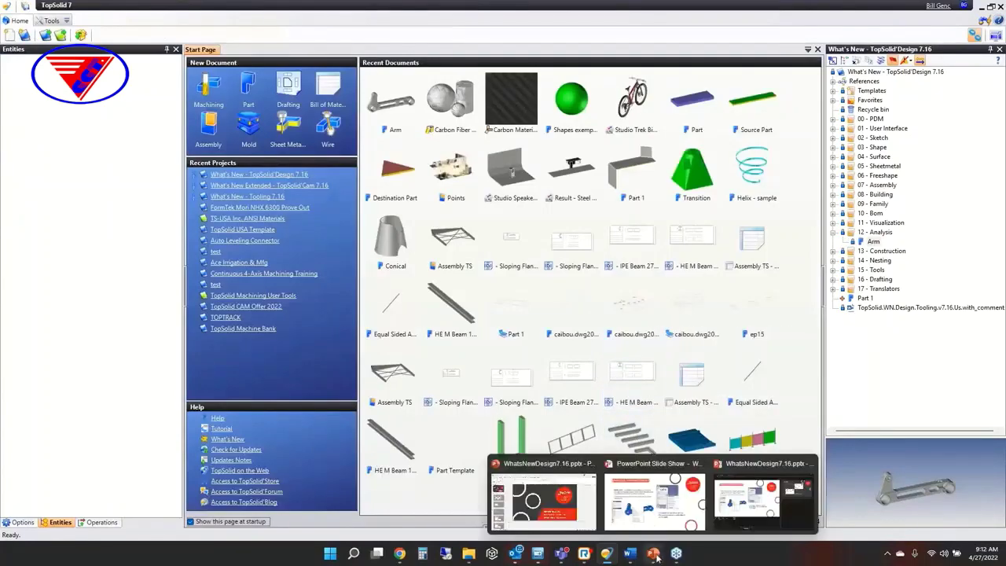
{"action": "left_click", "coordinate": [655, 491]}
{"action": "left_click", "coordinate": [454, 320]}
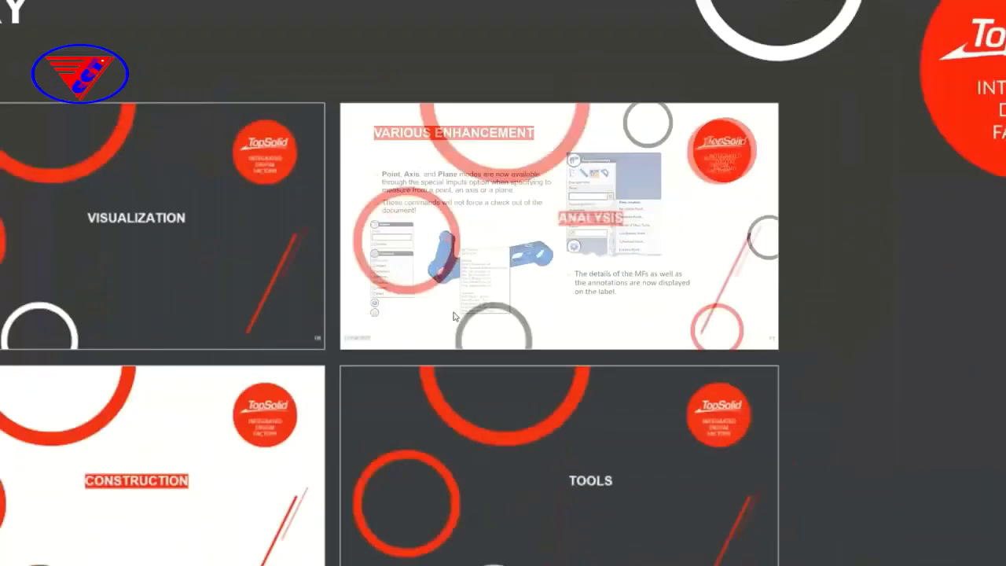
{"action": "left_click", "coordinate": [285, 380]}
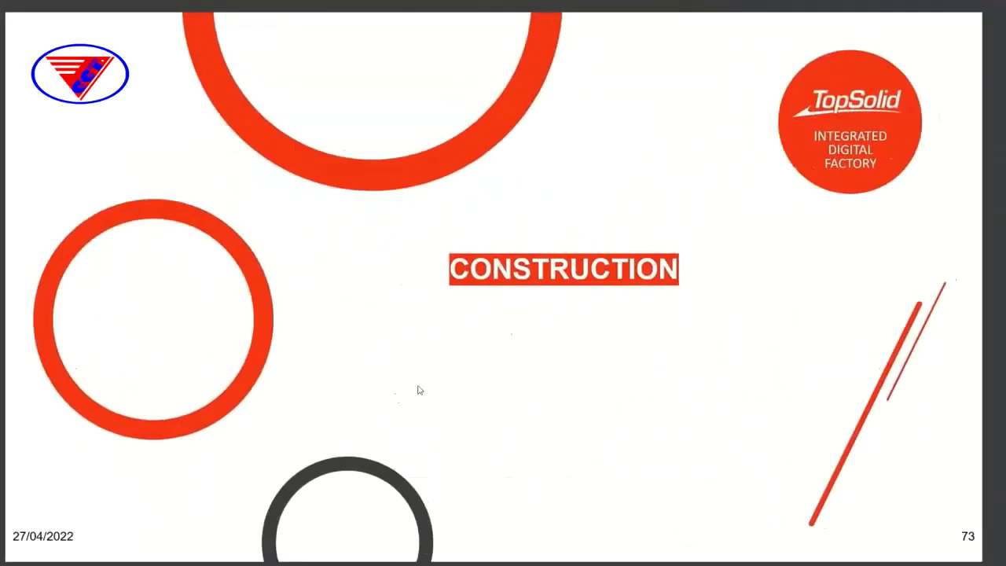
{"action": "left_click", "coordinate": [566, 365]}
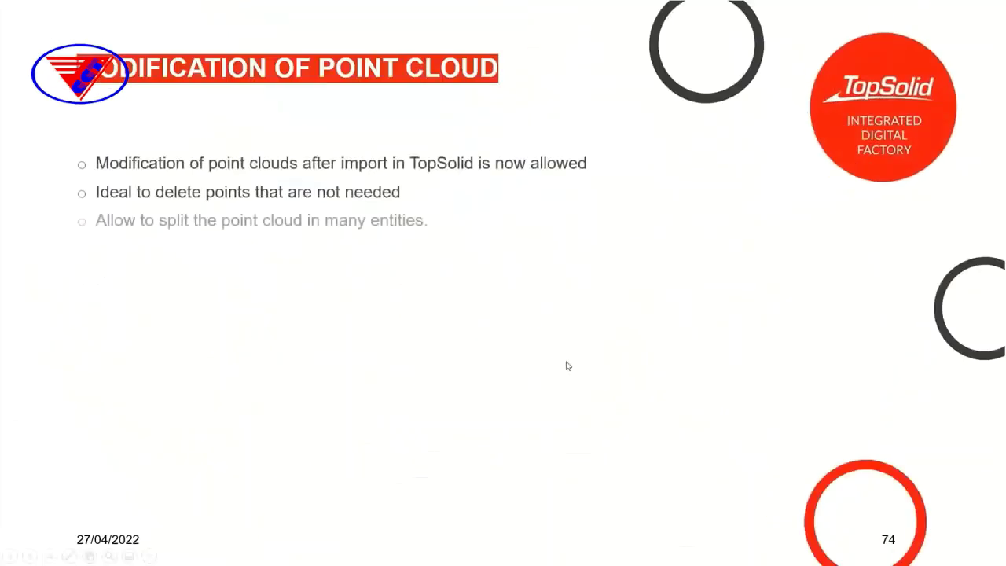